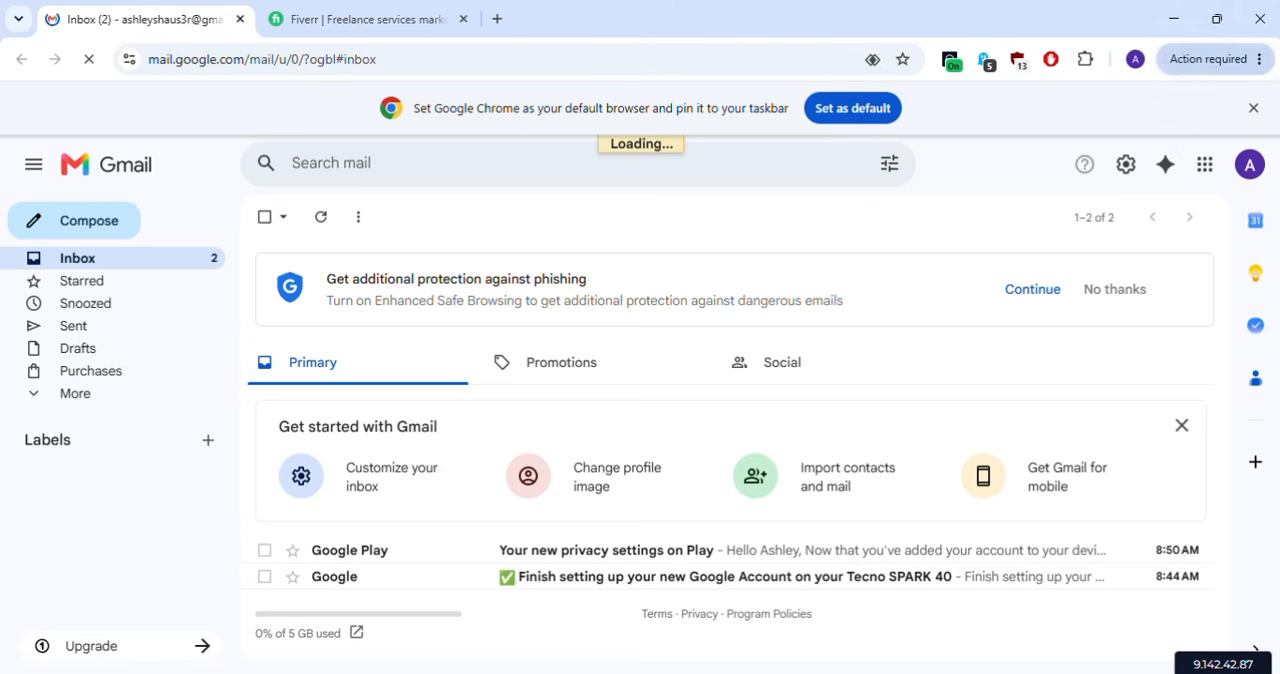
- Dismiss the default-browser notice, open the Fiverr confirmation email and select the verification code in its body
left_click(1253, 108)
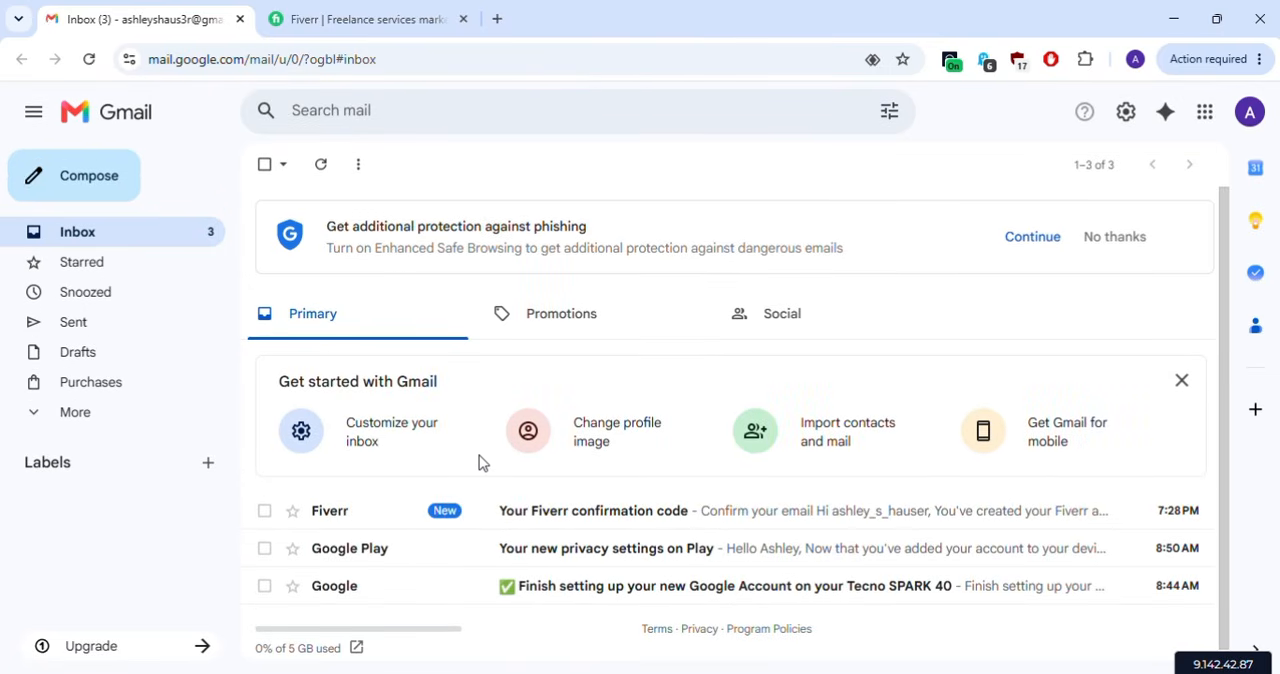
left_click(593, 517)
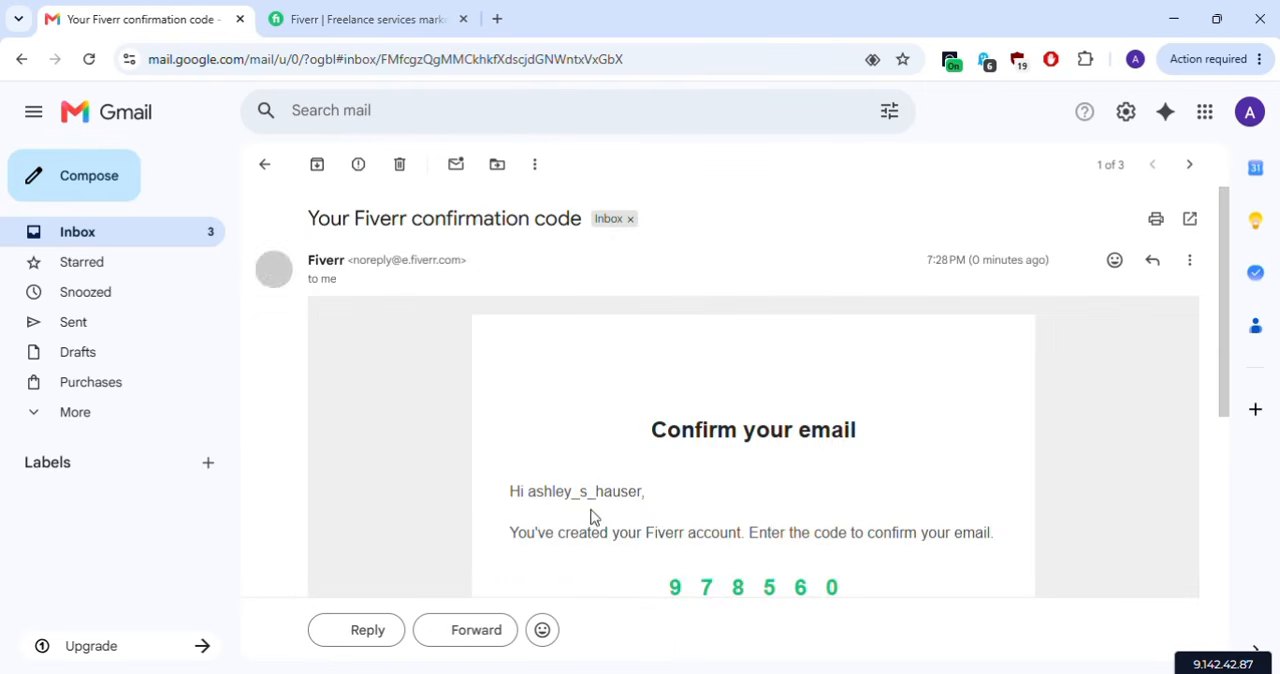
scroll(760, 500, "down", 3)
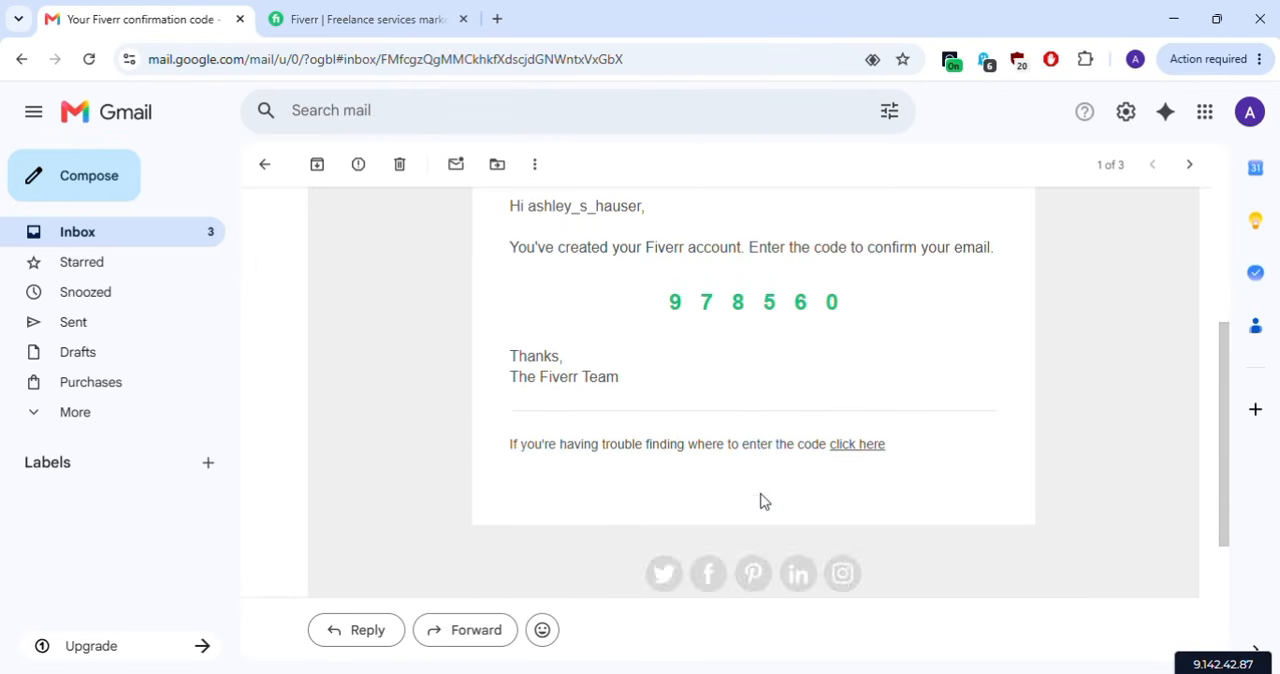
scroll(760, 500, "up", 3)
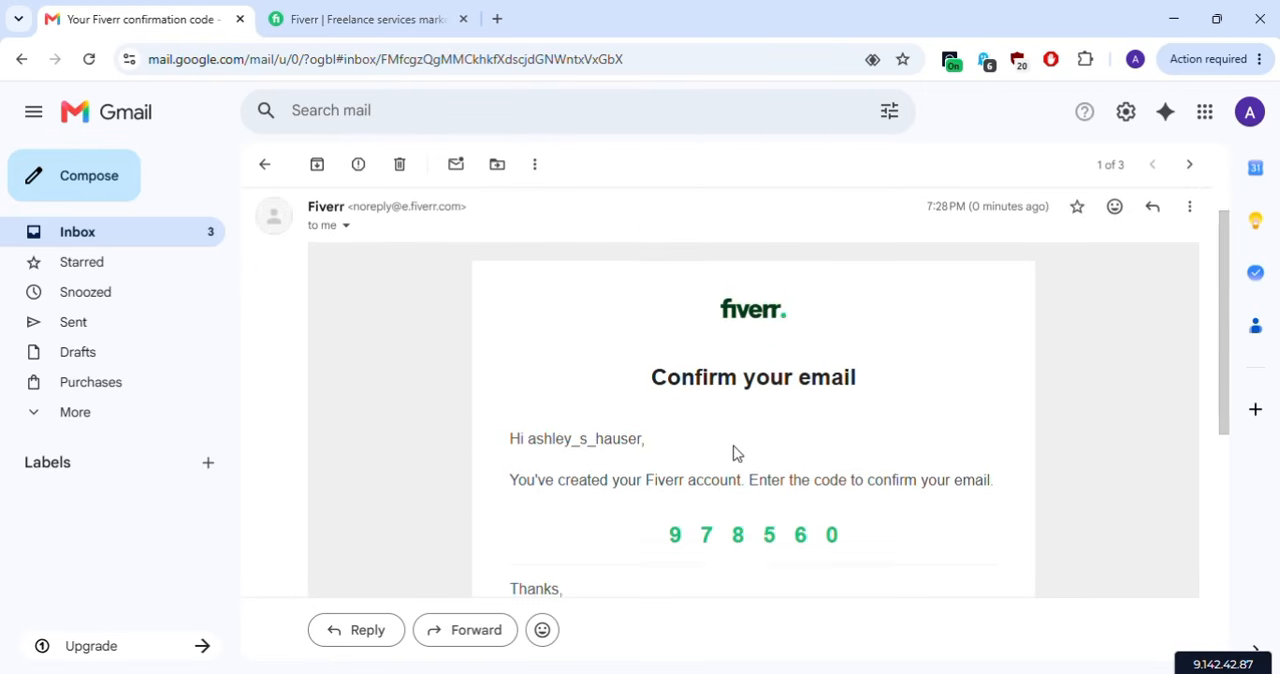
scroll(731, 451, "down", 1)
left_click_drag(672, 457, 851, 457)
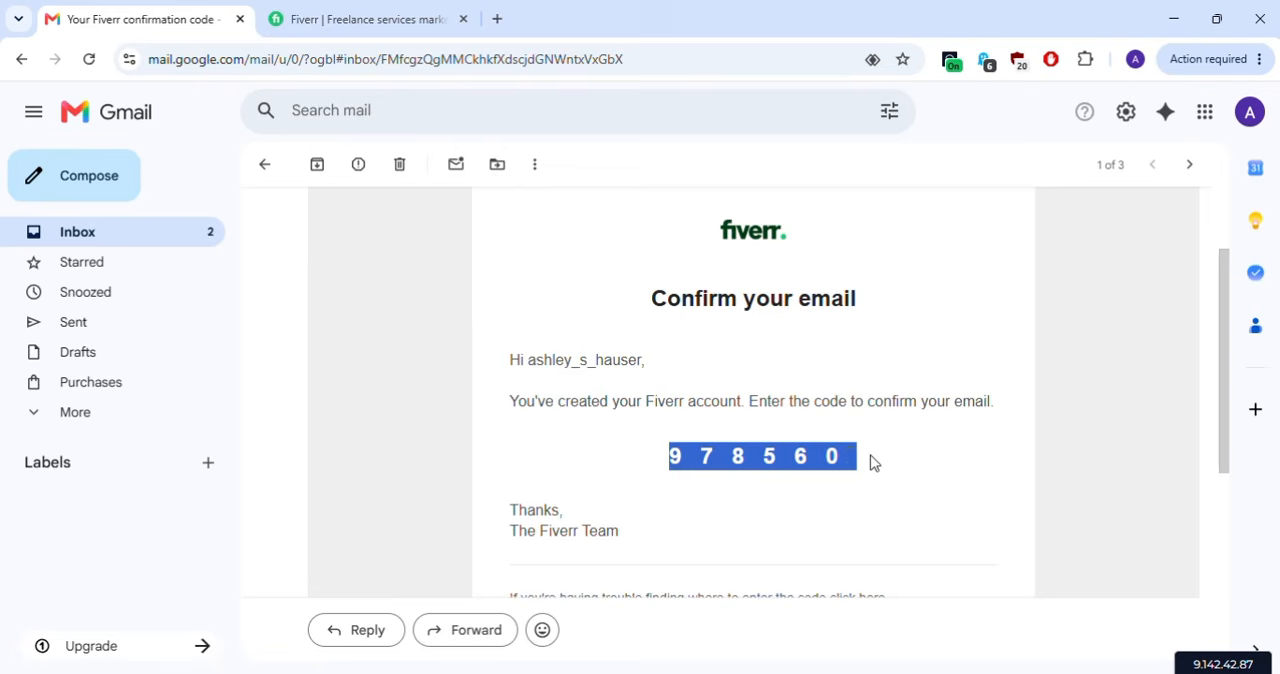
key("shift+Left")
key("shift+Right")
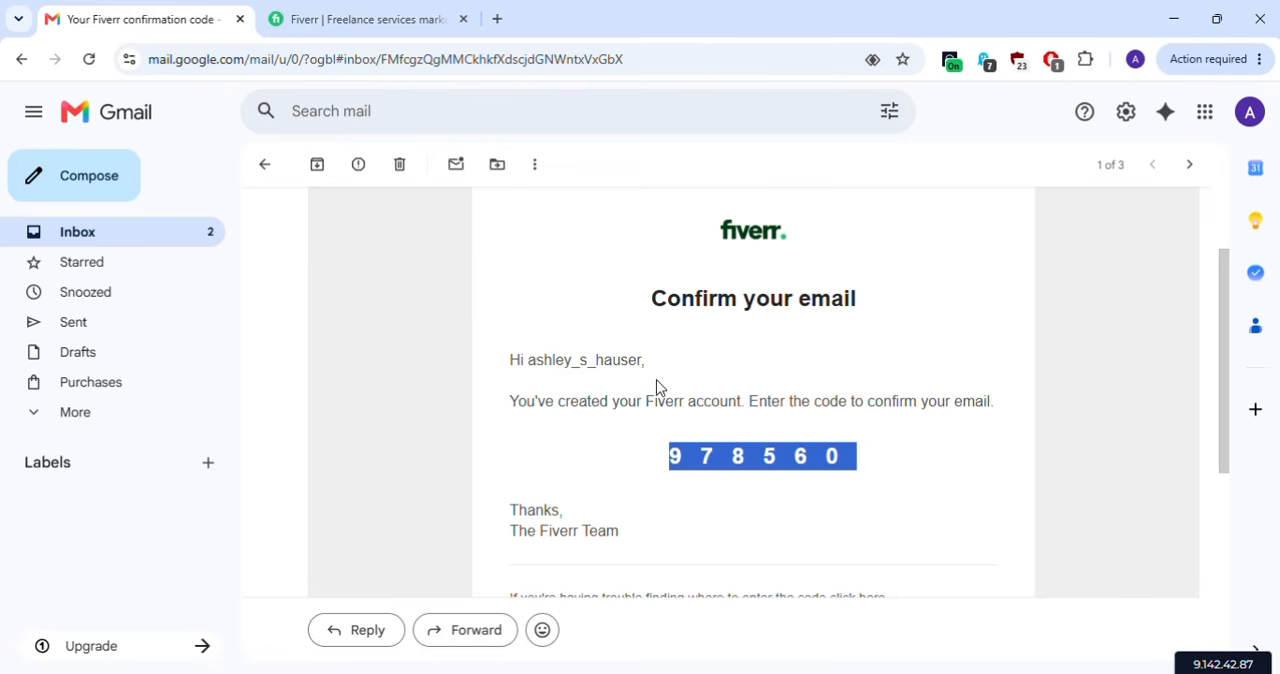
left_click(400, 19)
left_click(692, 345)
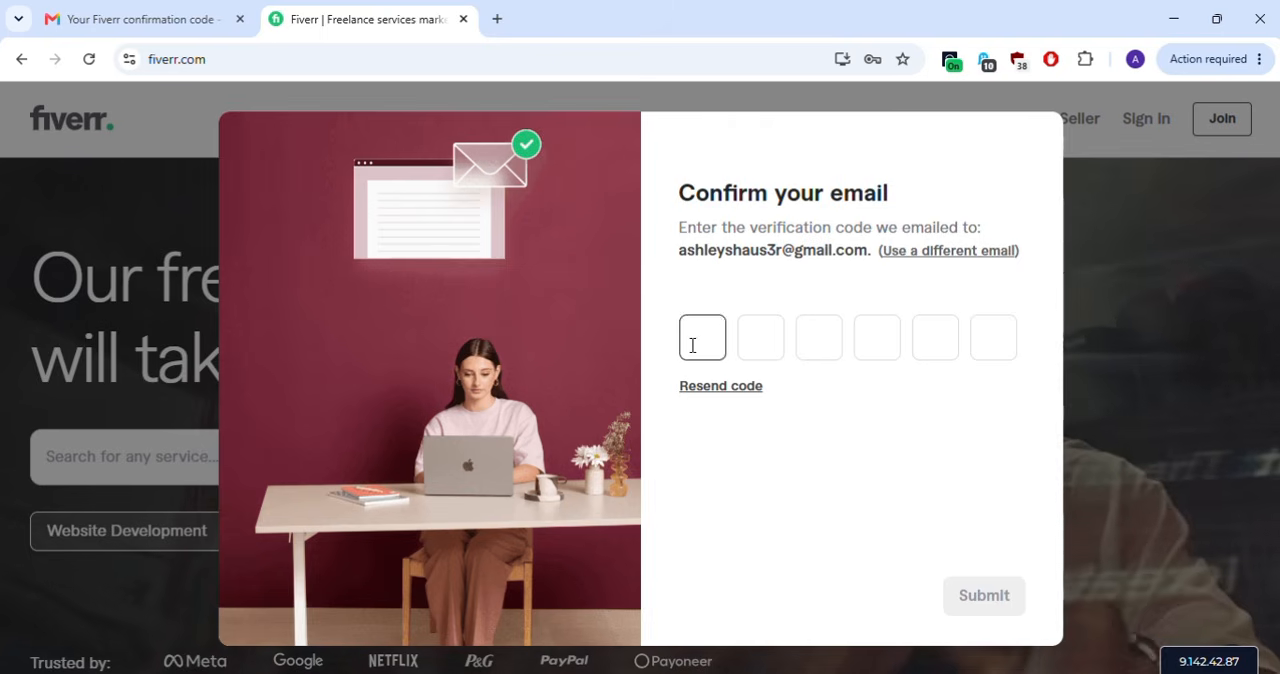
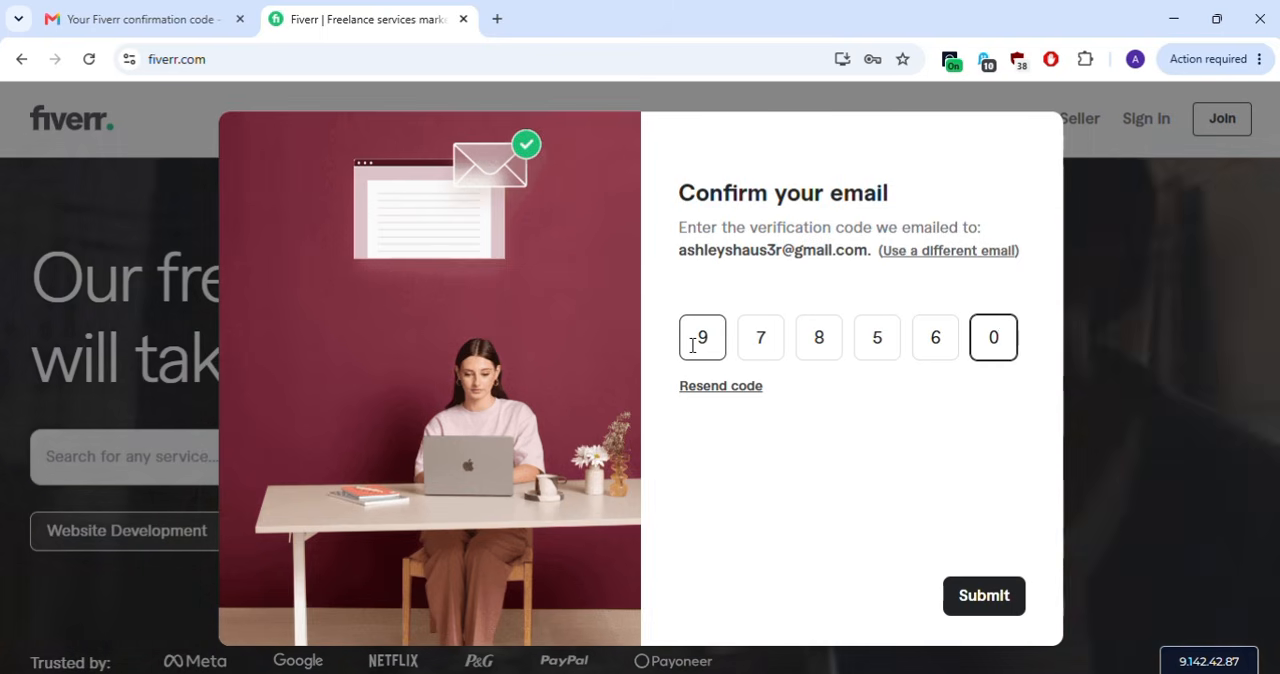
left_click(131, 22)
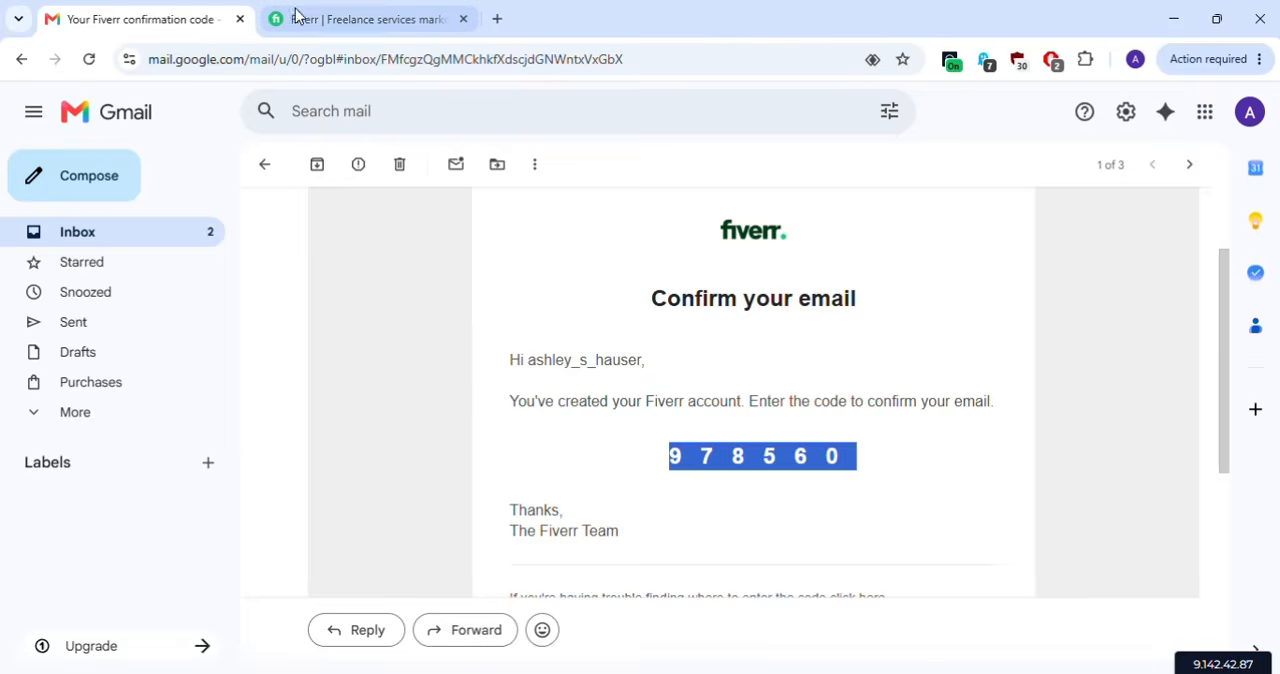
left_click(375, 24)
left_click(1014, 605)
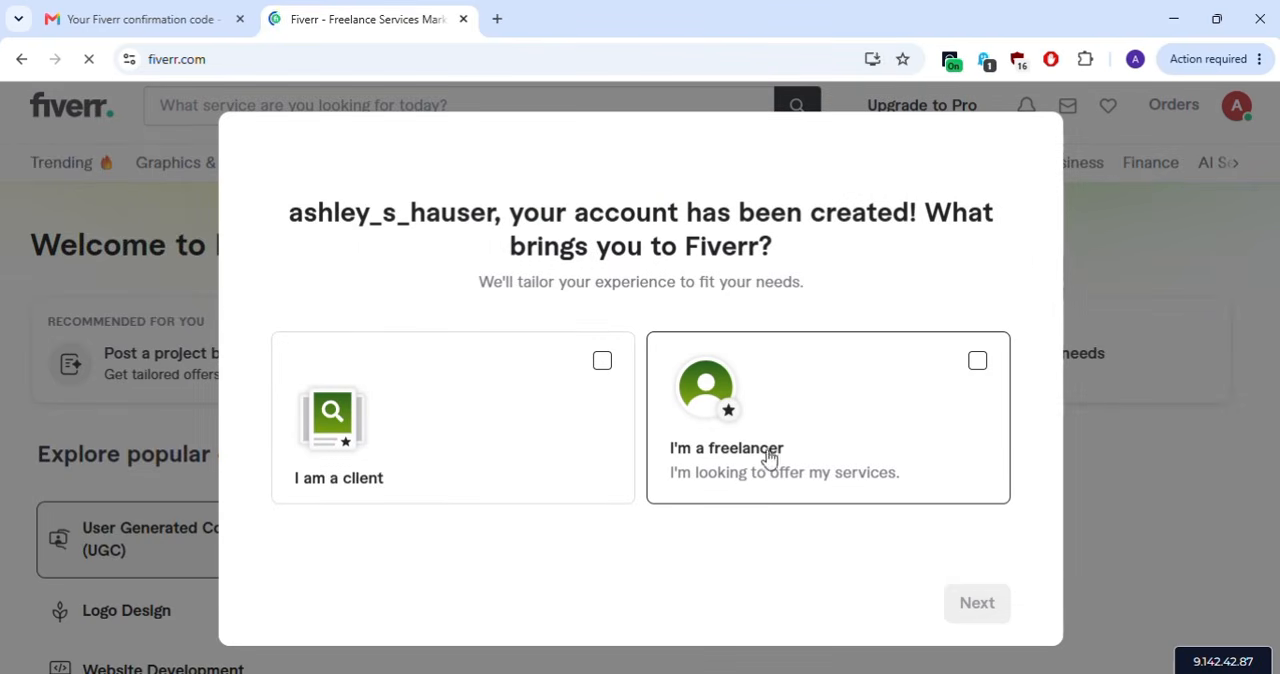
- Register on Fiverr as a freelancer and choose to fill out the seller profile manually
left_click(872, 438)
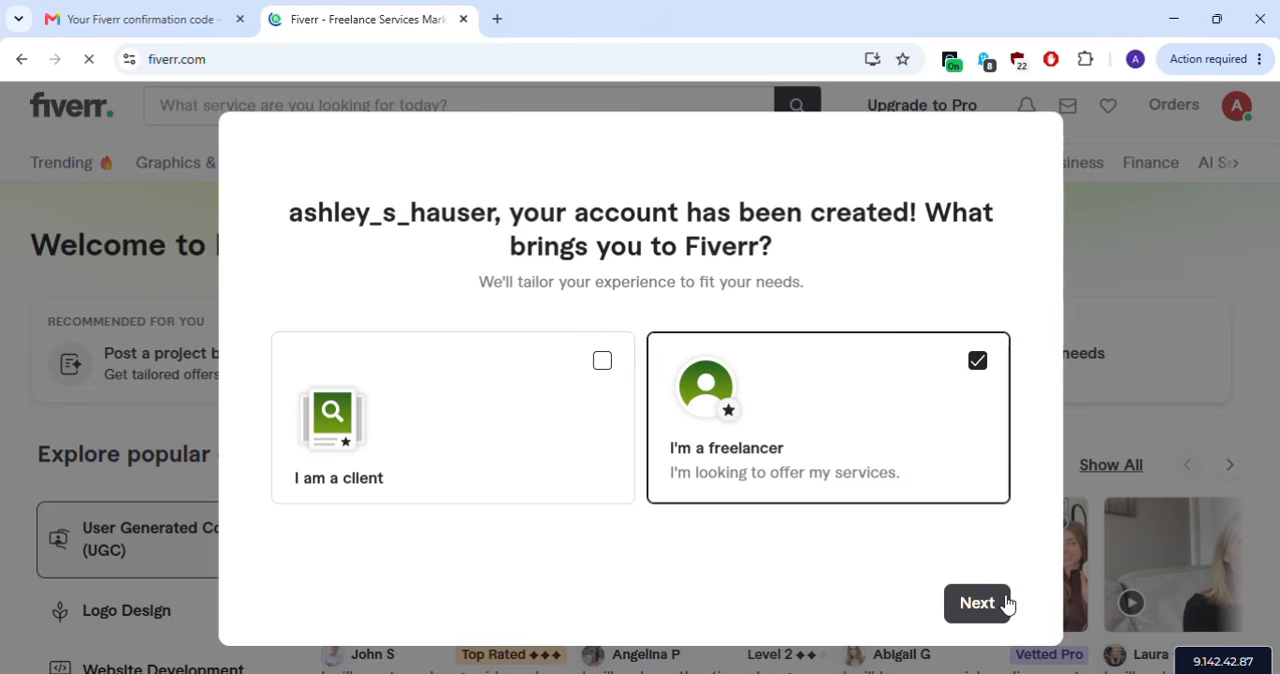
left_click(981, 603)
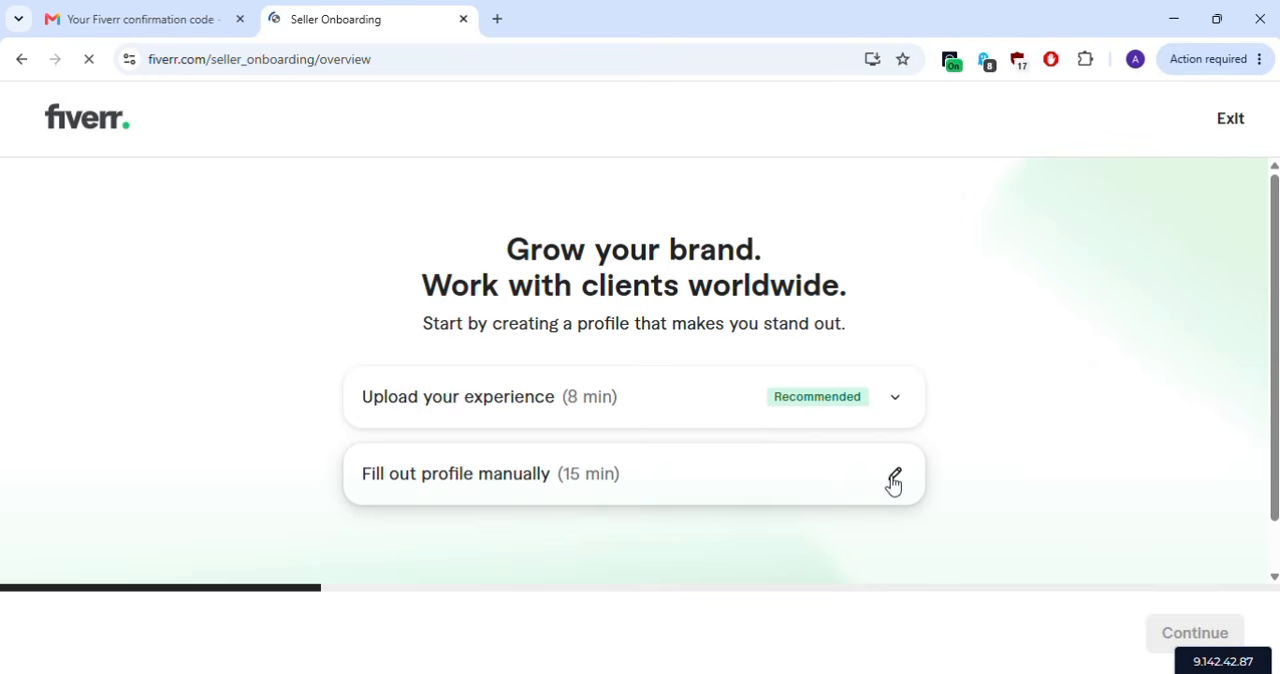
left_click(895, 478)
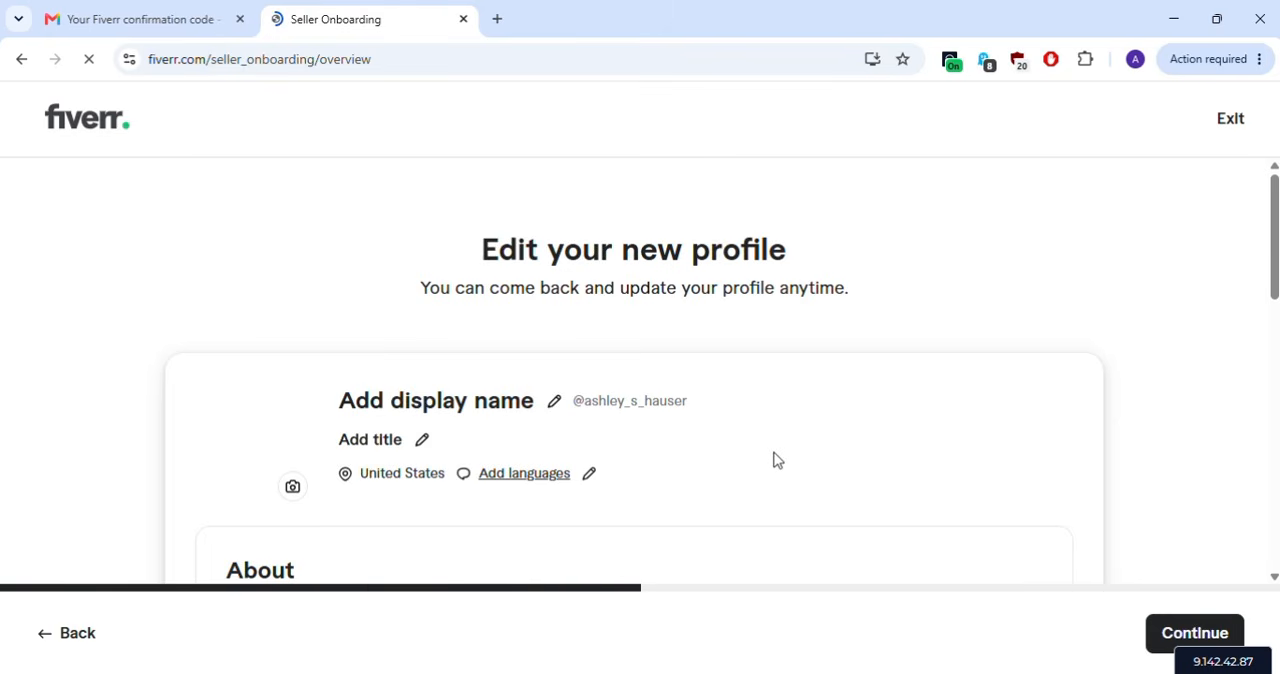
scroll(777, 460, "down", 3)
scroll(777, 460, "up", 1)
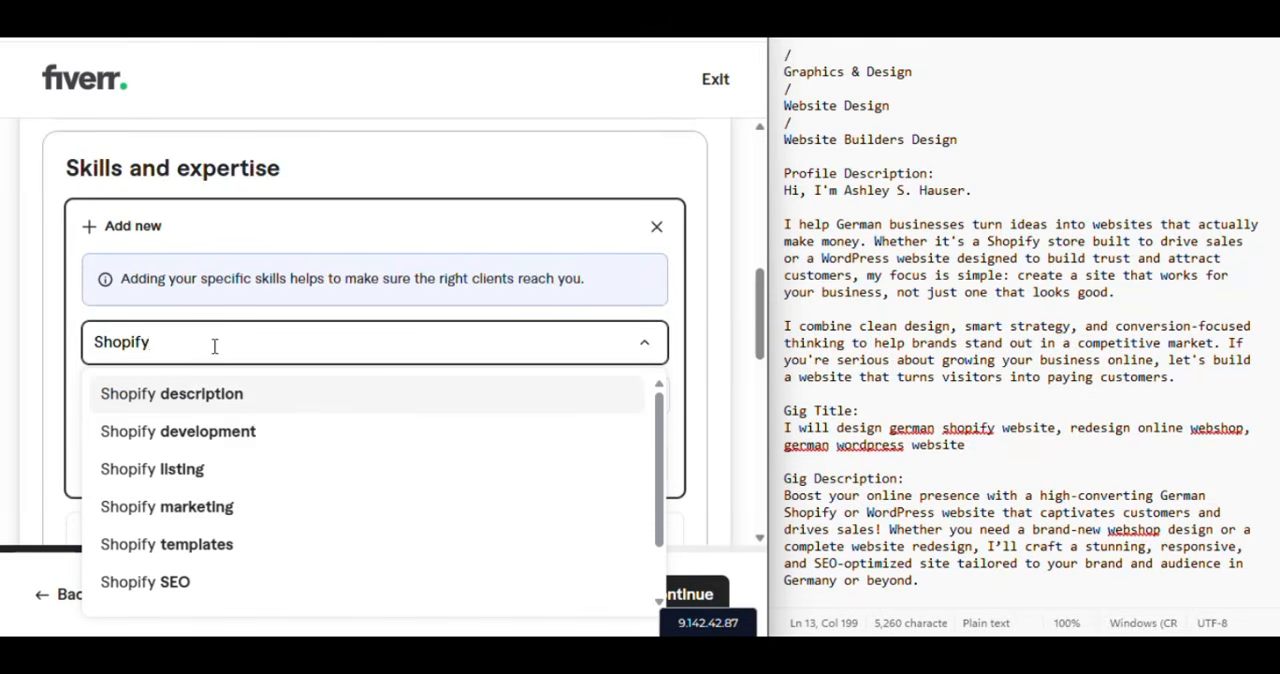
- Add Shopify development to Skills and expertise with the Pro experience level
left_click(265, 436)
left_click(366, 405)
left_click(306, 517)
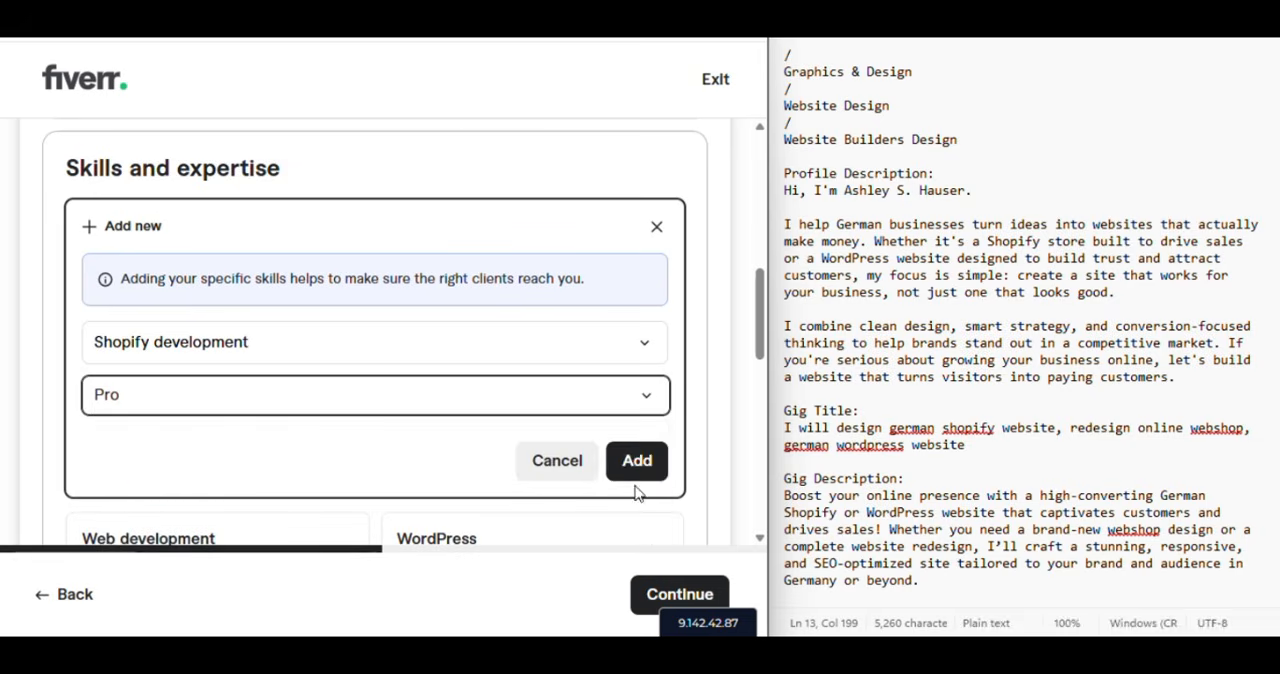
left_click(631, 462)
- Skip the optional education and certifications sections, continue to the profile review and look through it to the end
scroll(631, 460, "down", 5)
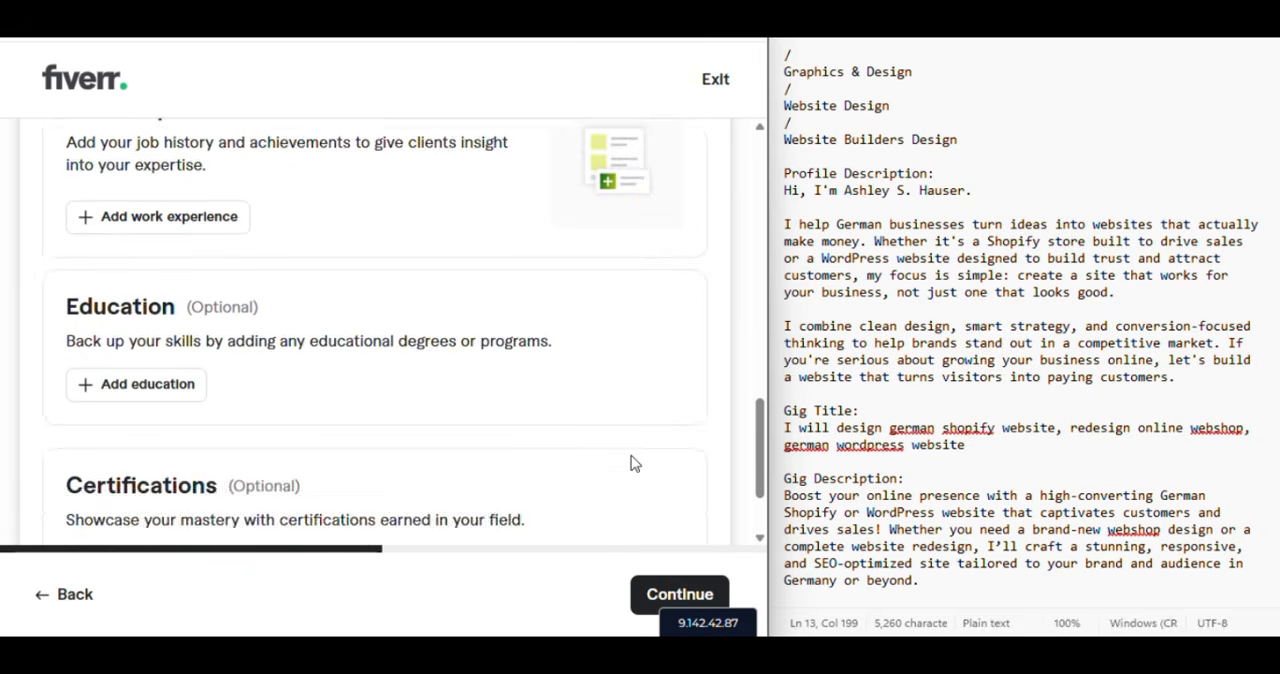
scroll(631, 460, "up", 1)
scroll(631, 460, "down", 3)
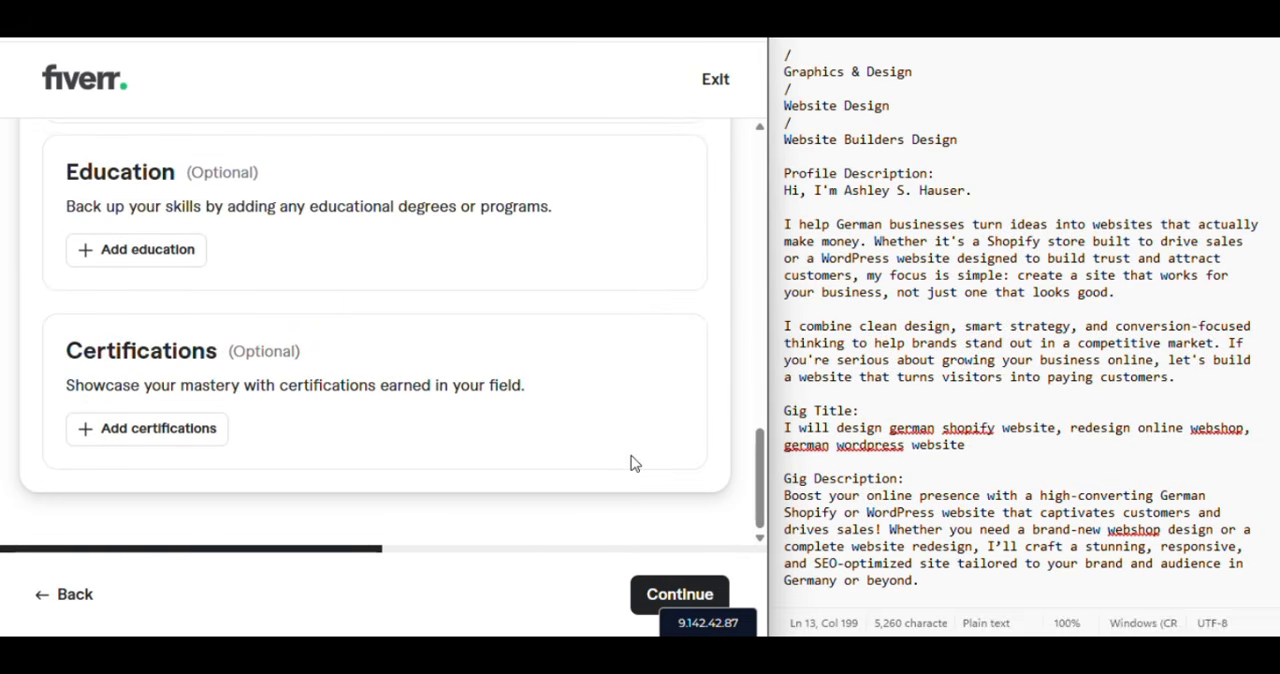
left_click(679, 594)
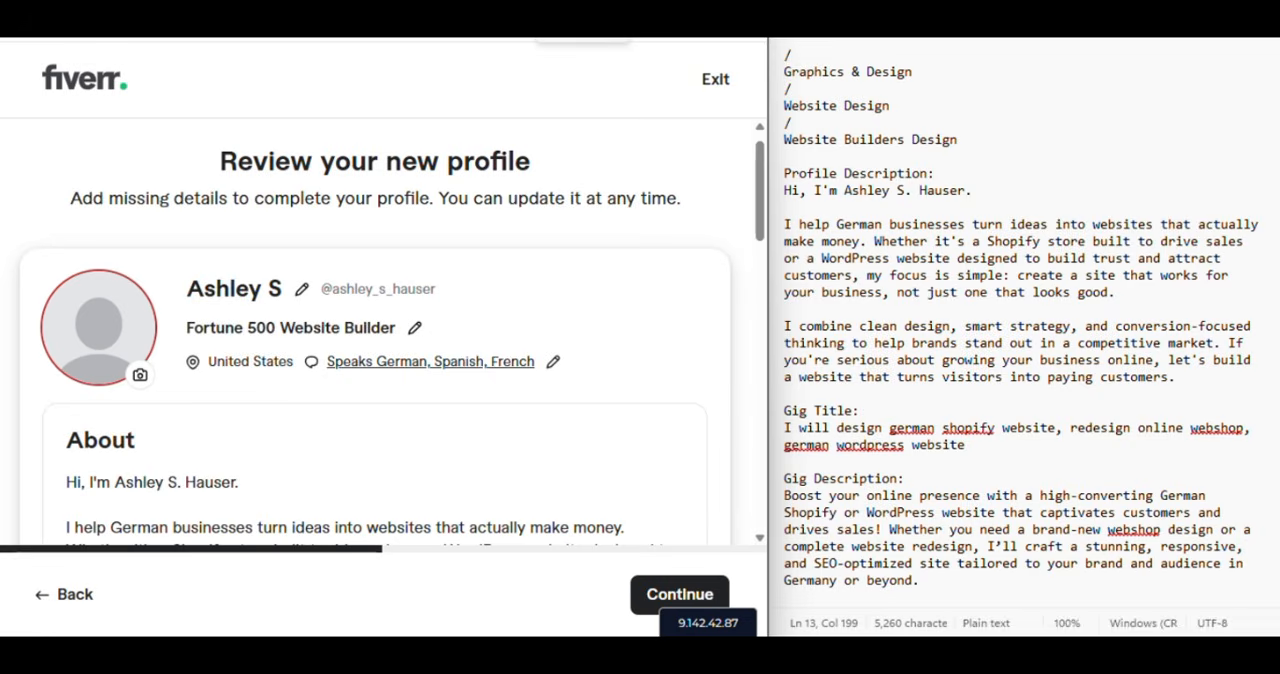
scroll(535, 213, "down", 15)
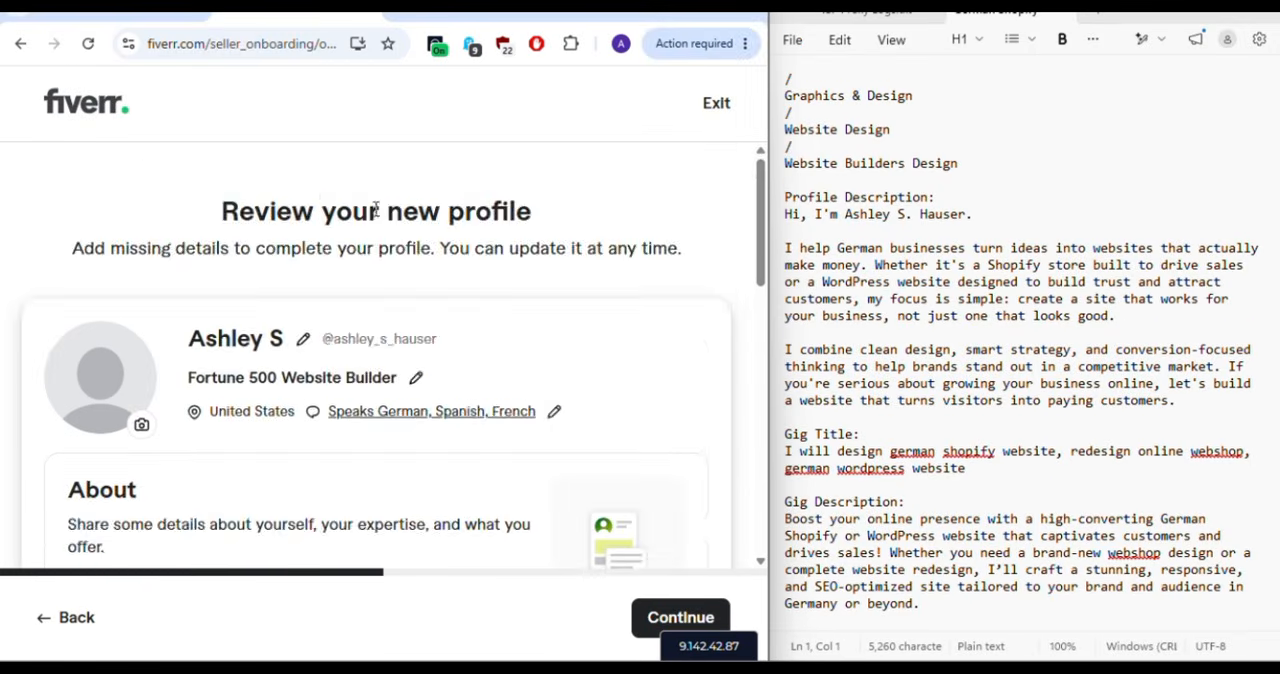
scroll(376, 209, "down", 3)
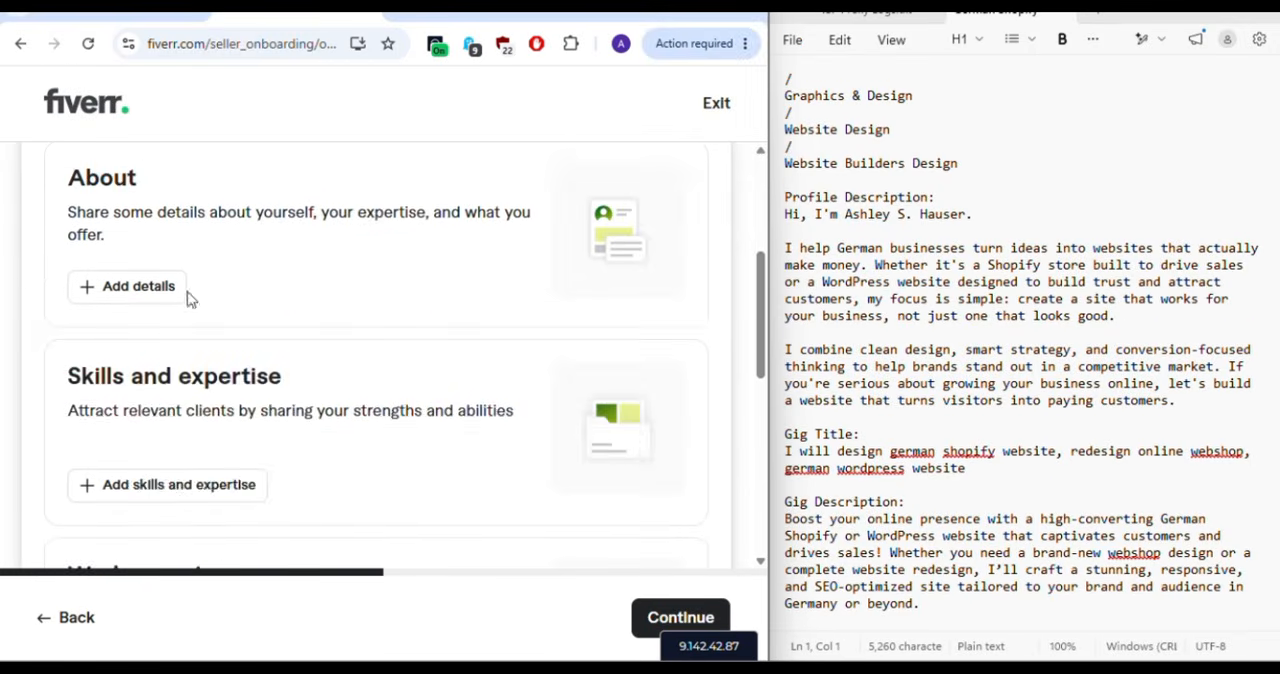
- Fill the About section with the full Profile Description text copied from the notes file
left_click(185, 292)
left_click_drag(775, 210, 943, 412)
key("ctrl+c")
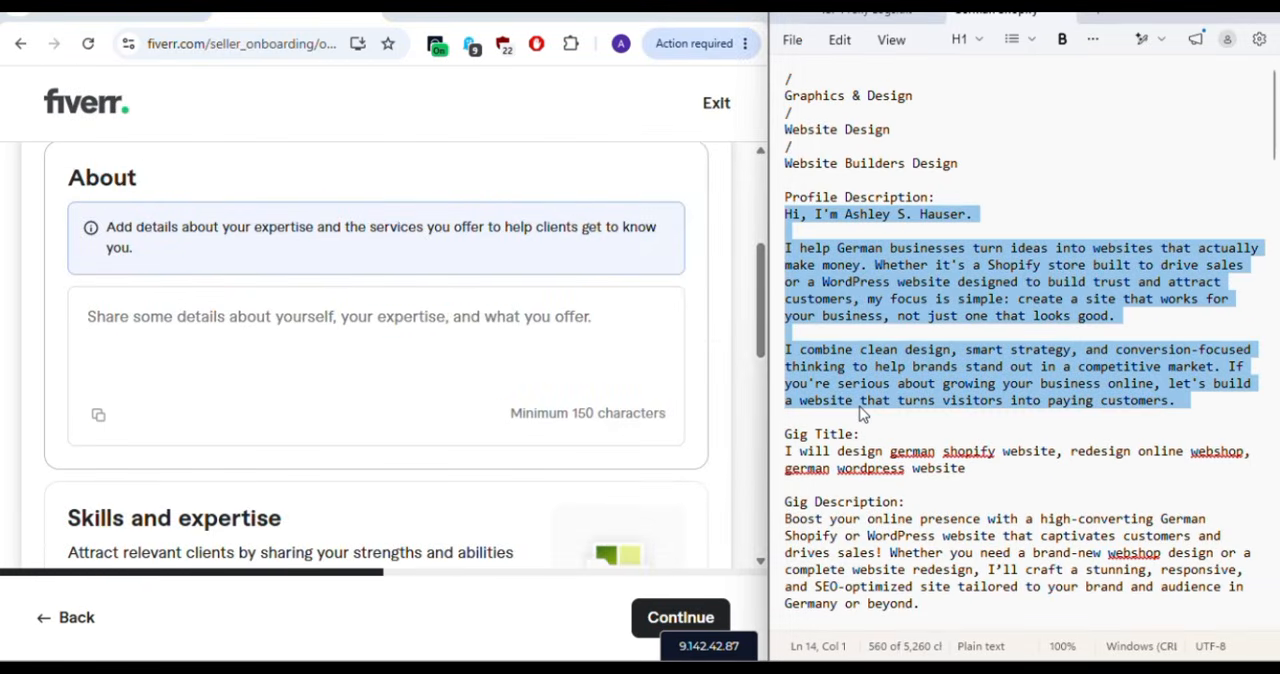
left_click(314, 331)
key("ctrl+v")
scroll(312, 335, "up", 2)
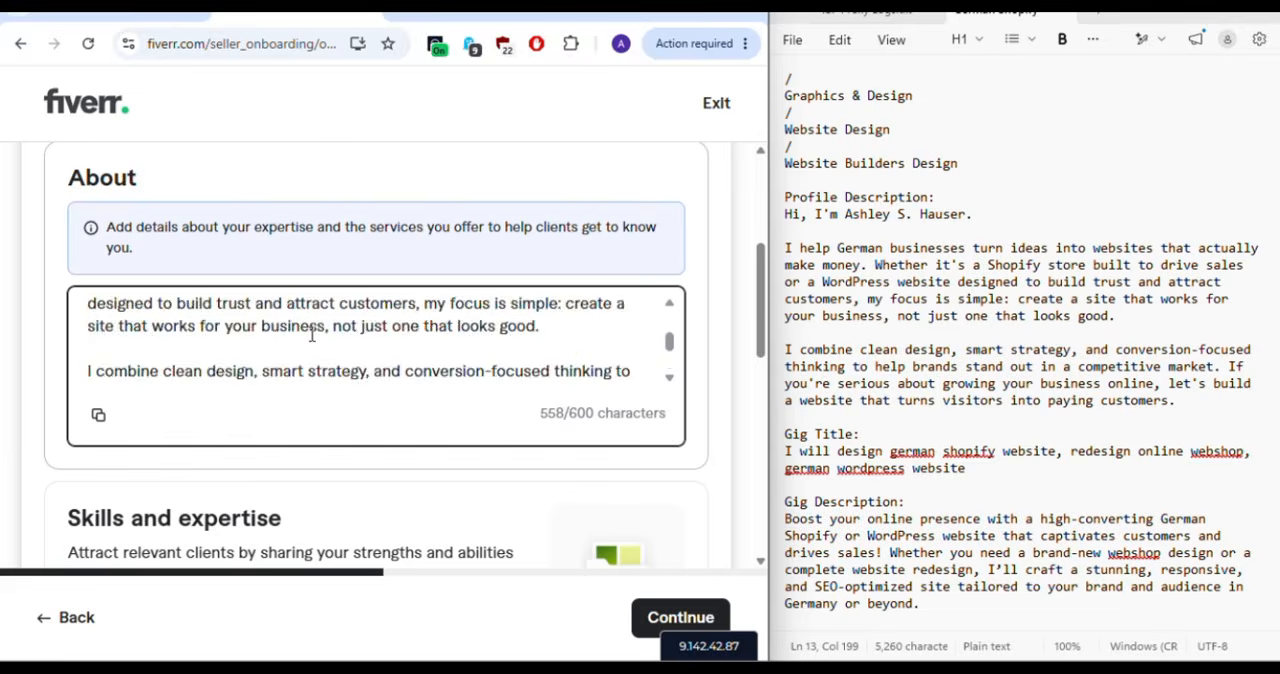
- Add Web development as the first entry in Skills and expertise with the Pro experience level
scroll(309, 331, "down", 5)
left_click(226, 310)
left_click(440, 326)
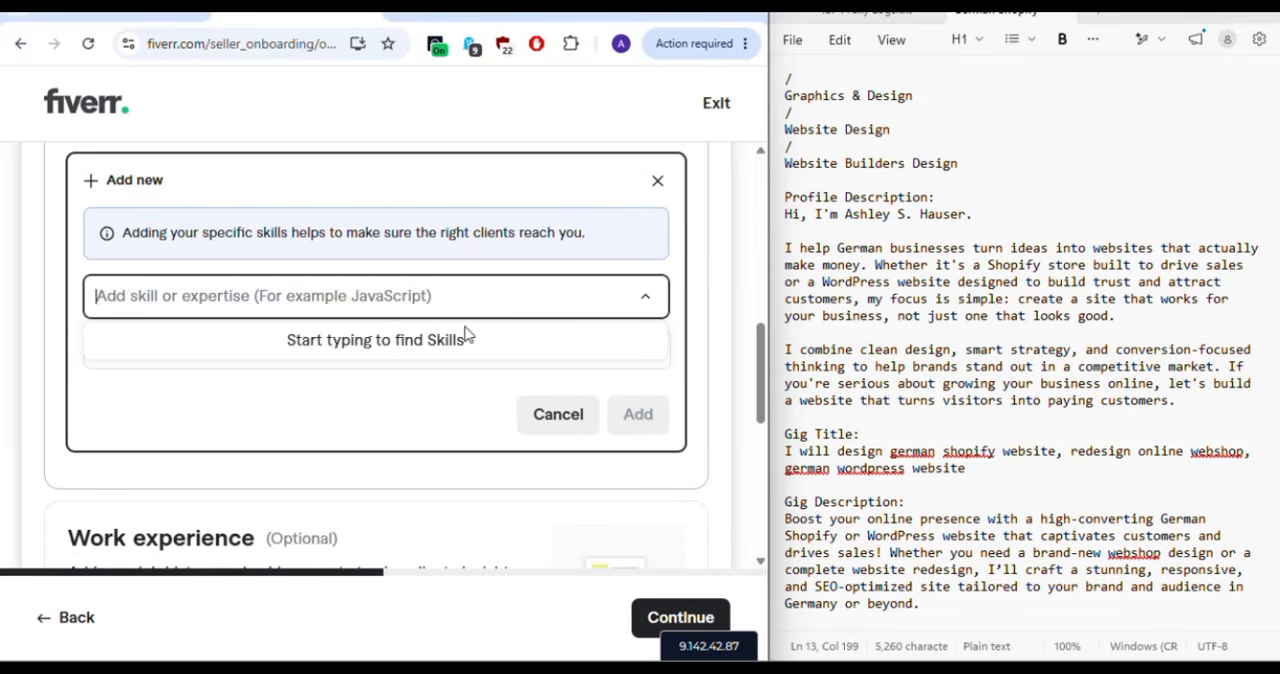
type("webaite")
key("BackSpace")
key("BackSpace")
key("BackSpace")
key("BackSpace")
key("BackSpace")
type("b")
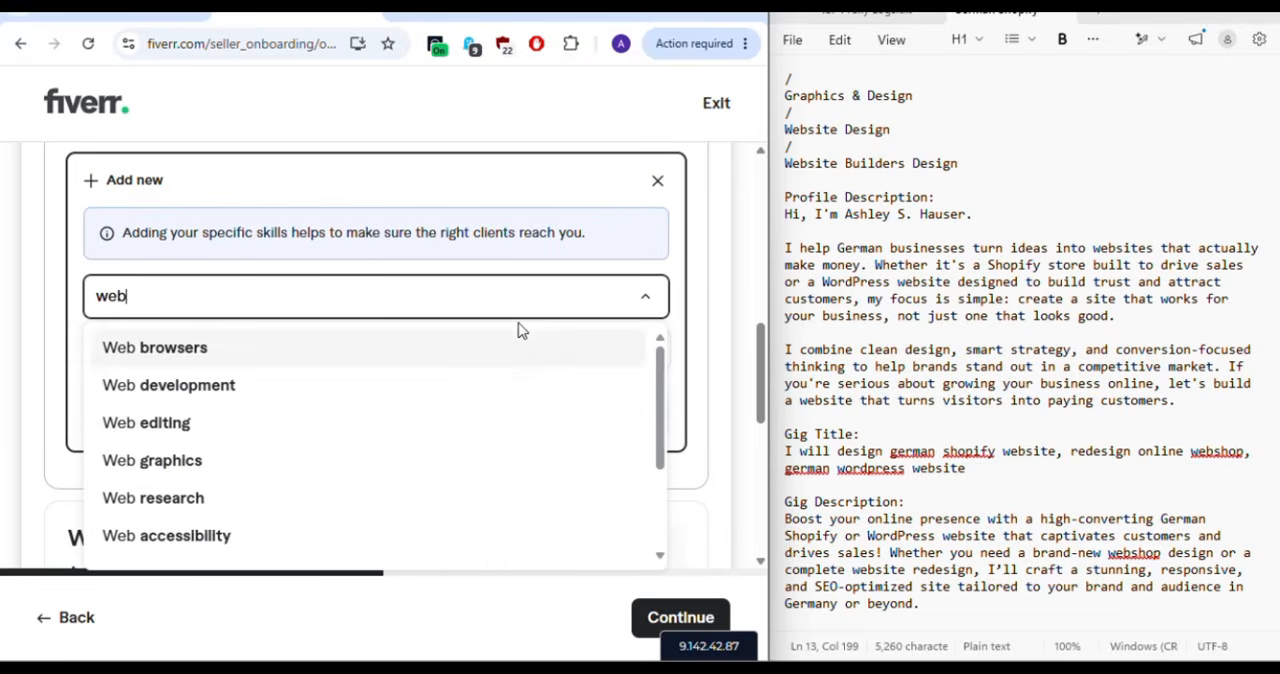
key("Down")
key("Down")
key("Up")
key("Return")
left_click(440, 350)
left_click(360, 472)
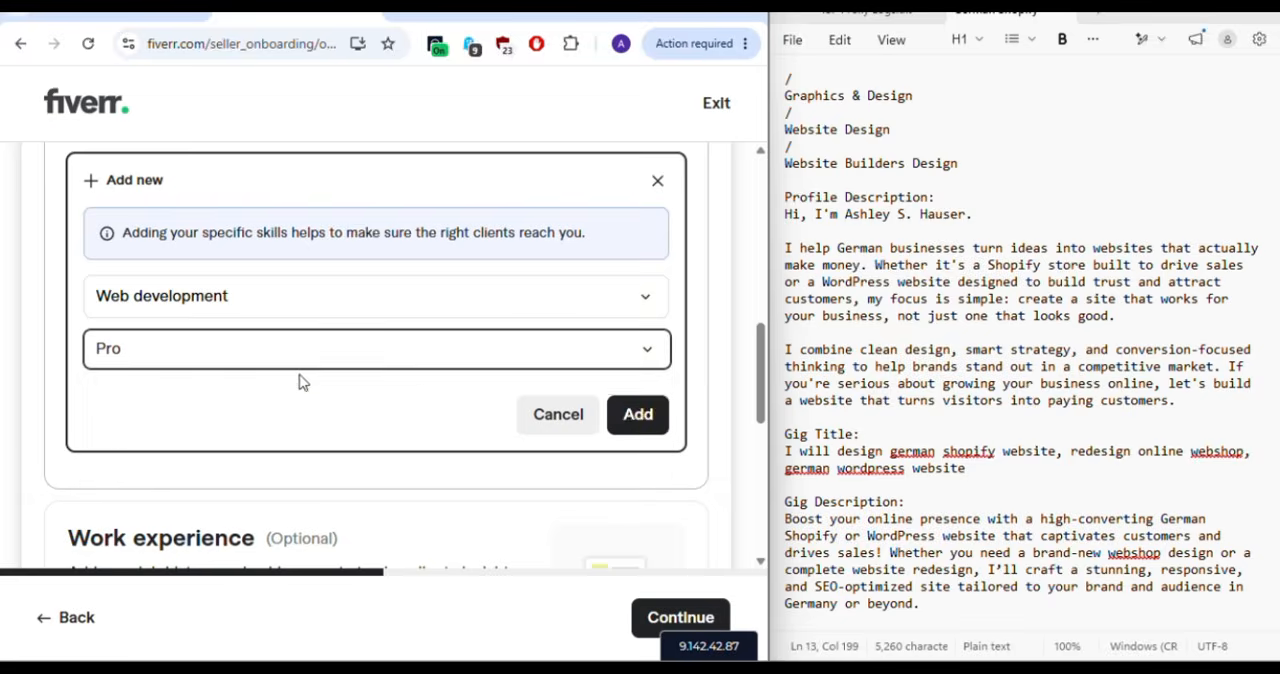
key("Return")
- Add WordPress to Skills and expertise with the Pro experience level
left_click(158, 435)
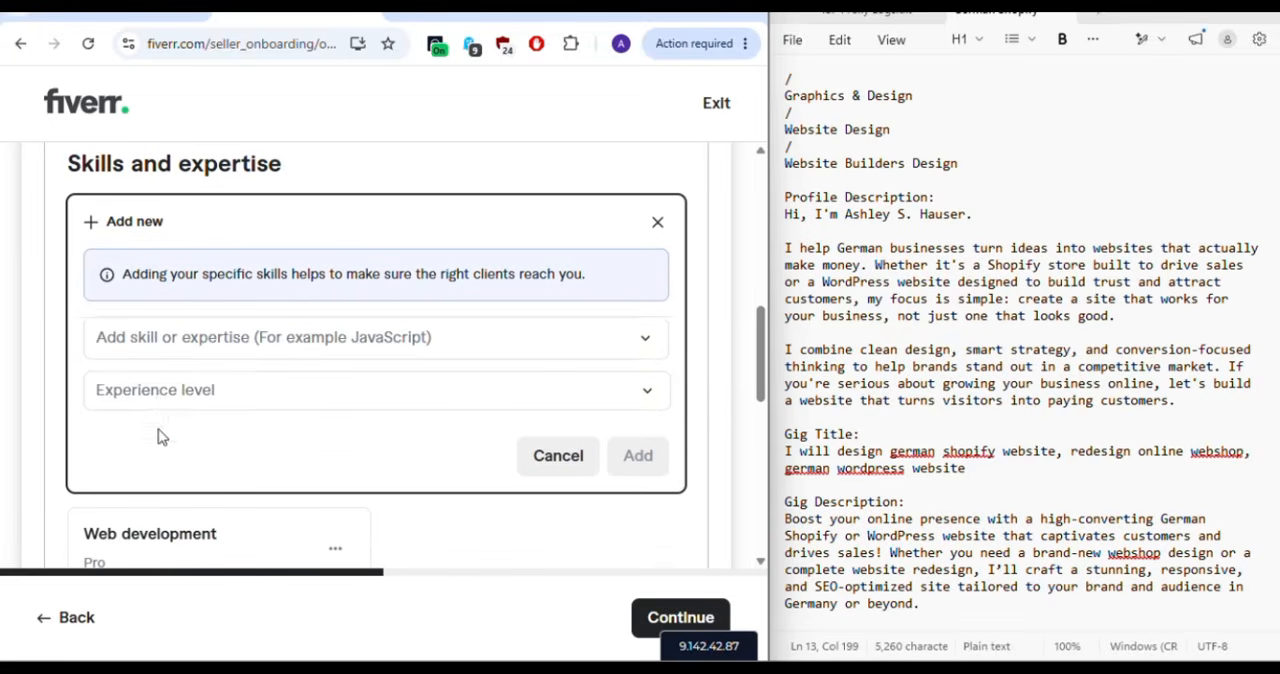
left_click(257, 337)
type("wordpress")
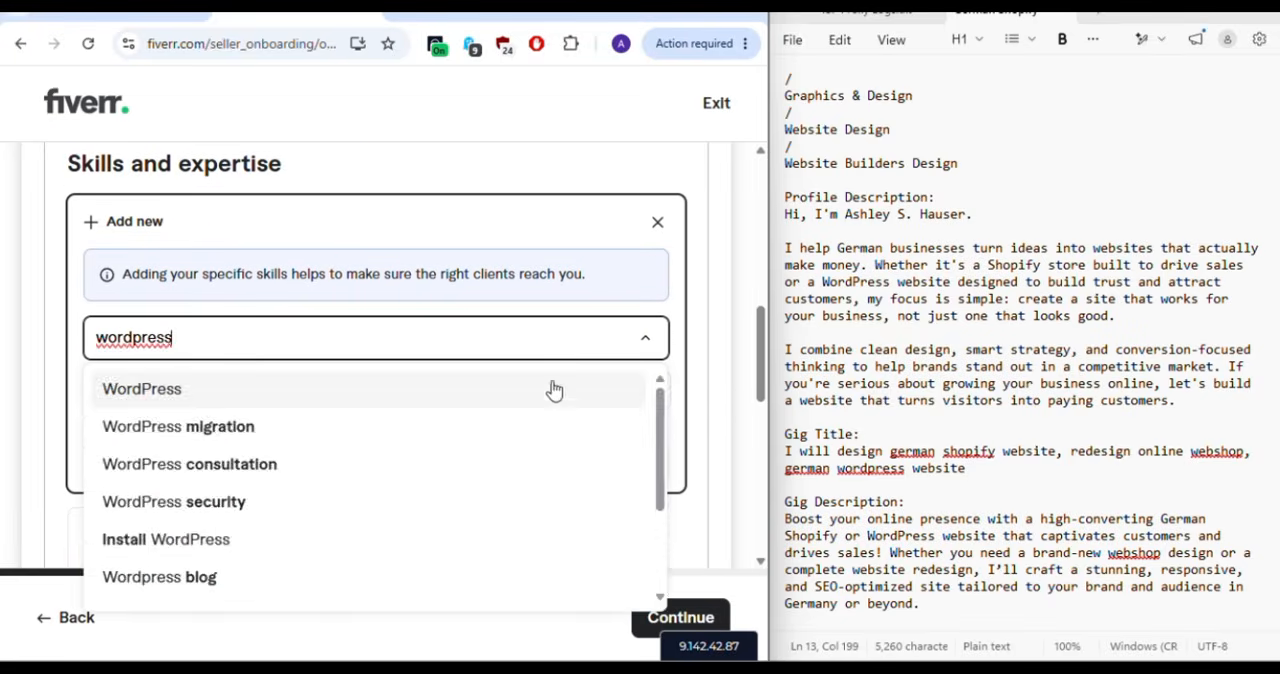
left_click(206, 397)
left_click(141, 514)
left_click(622, 462)
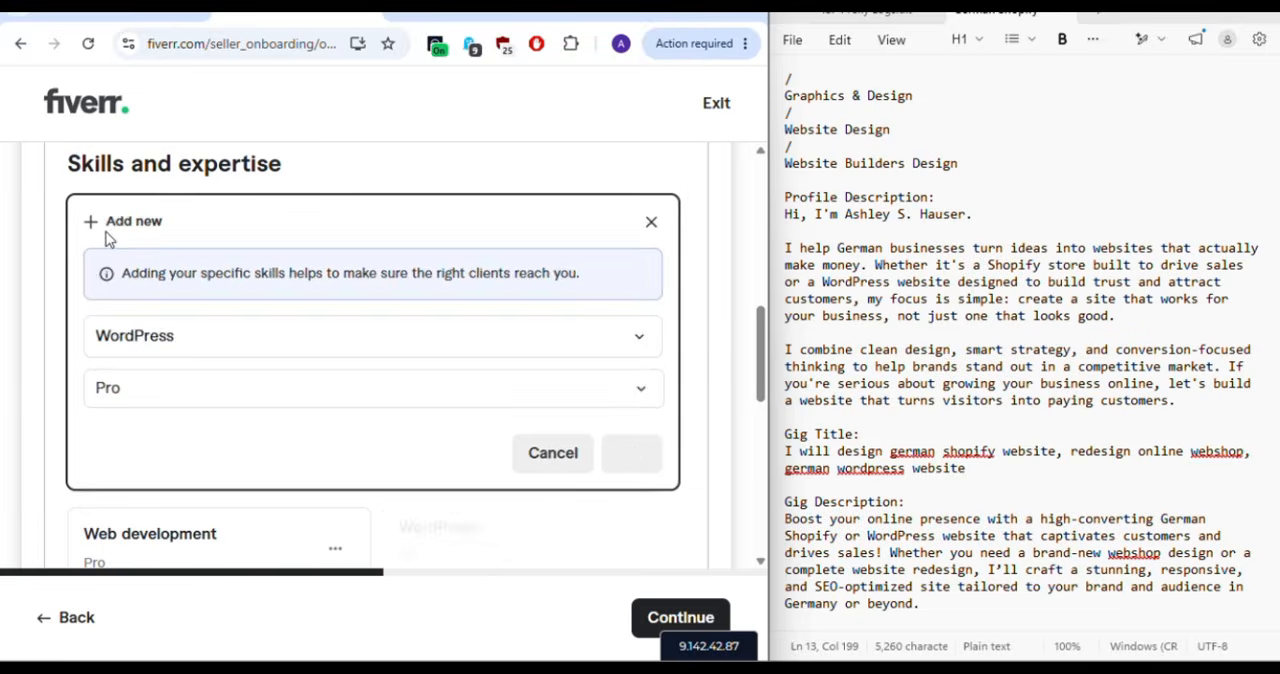
- Add Wordpress SEO to Skills and expertise with the Pro experience level
left_click(225, 338)
type("word")
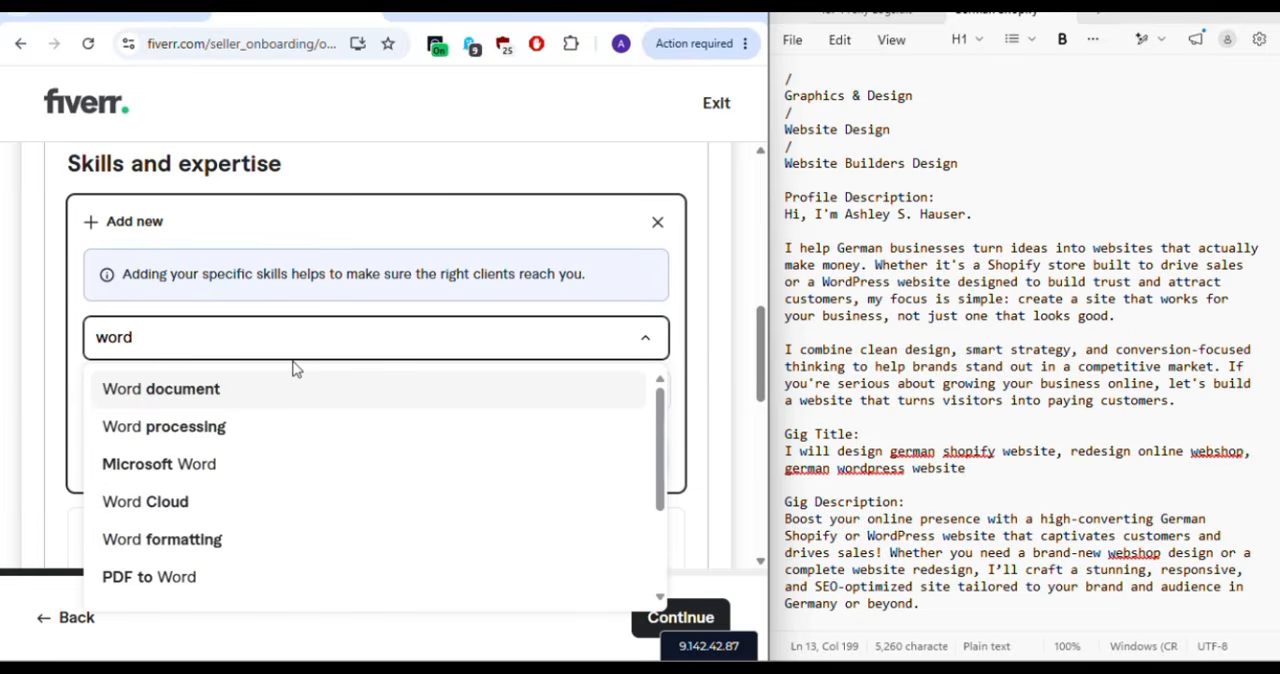
type("press")
scroll(277, 442, "down", 2)
left_click(237, 594)
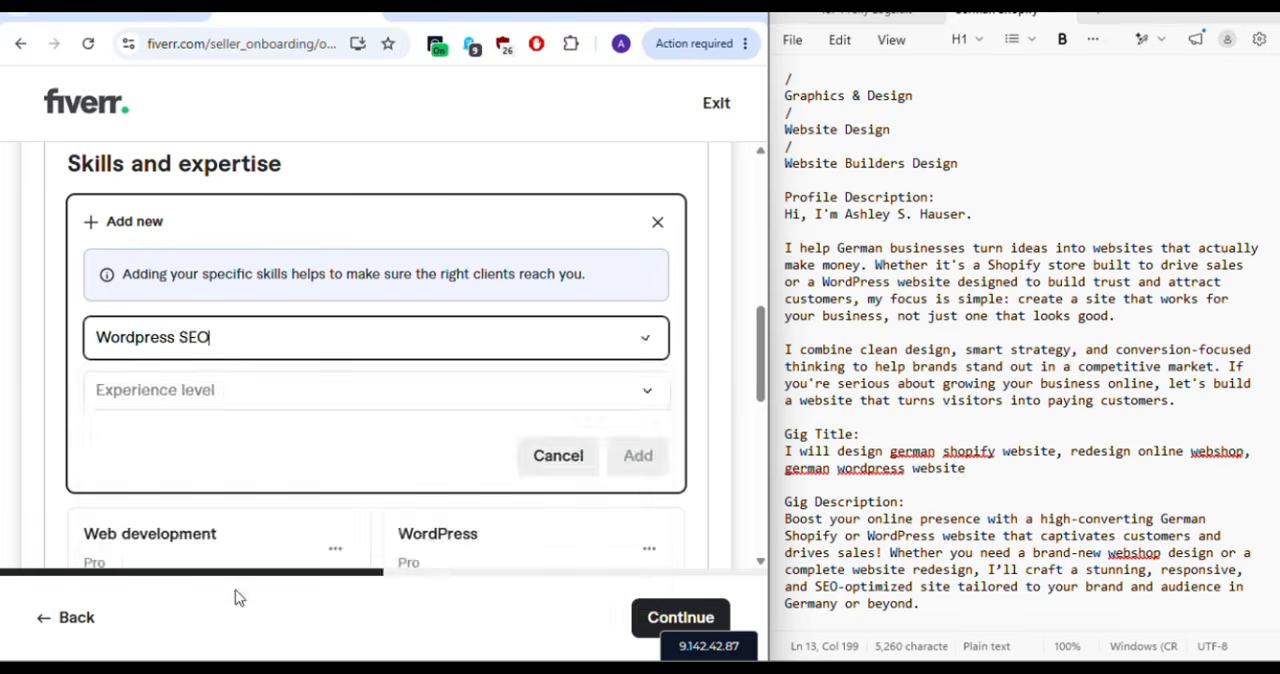
left_click(572, 628)
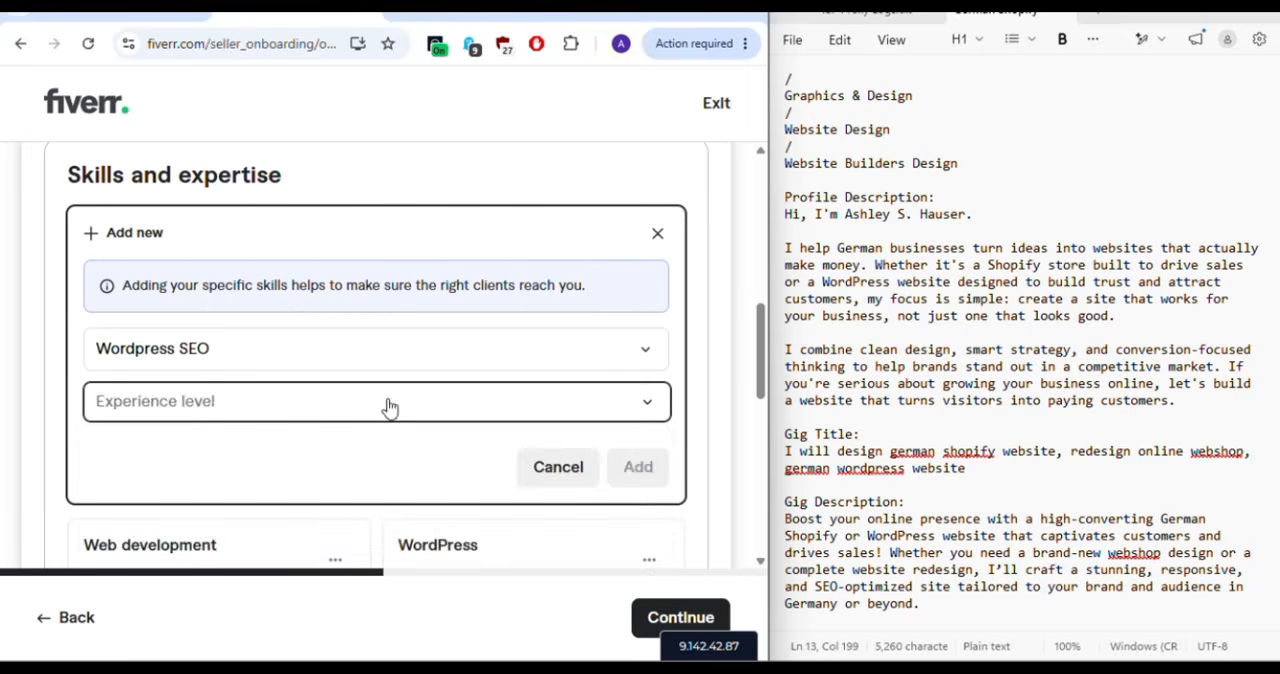
left_click(389, 406)
left_click(166, 526)
left_click(620, 485)
- Add Shopify to Skills and expertise with the Pro experience level
scroll(297, 417, "down", 1)
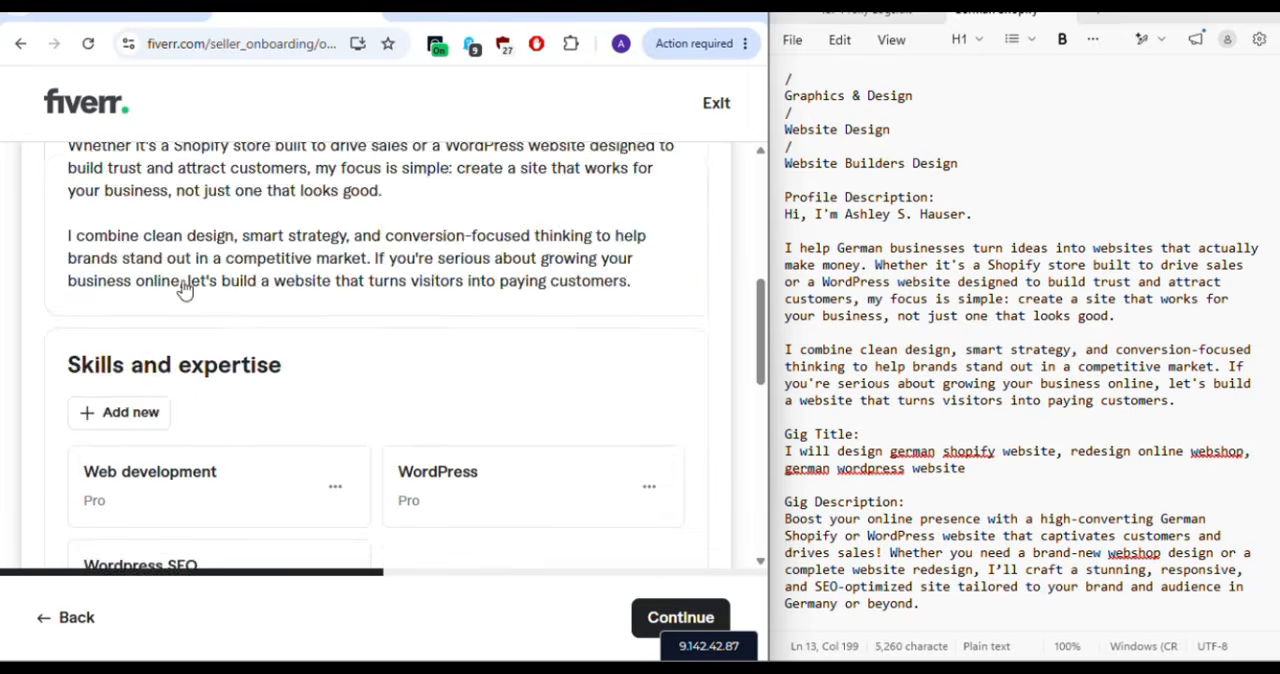
scroll(184, 284, "down", 2)
left_click(144, 242)
left_click(322, 382)
type("shopify")
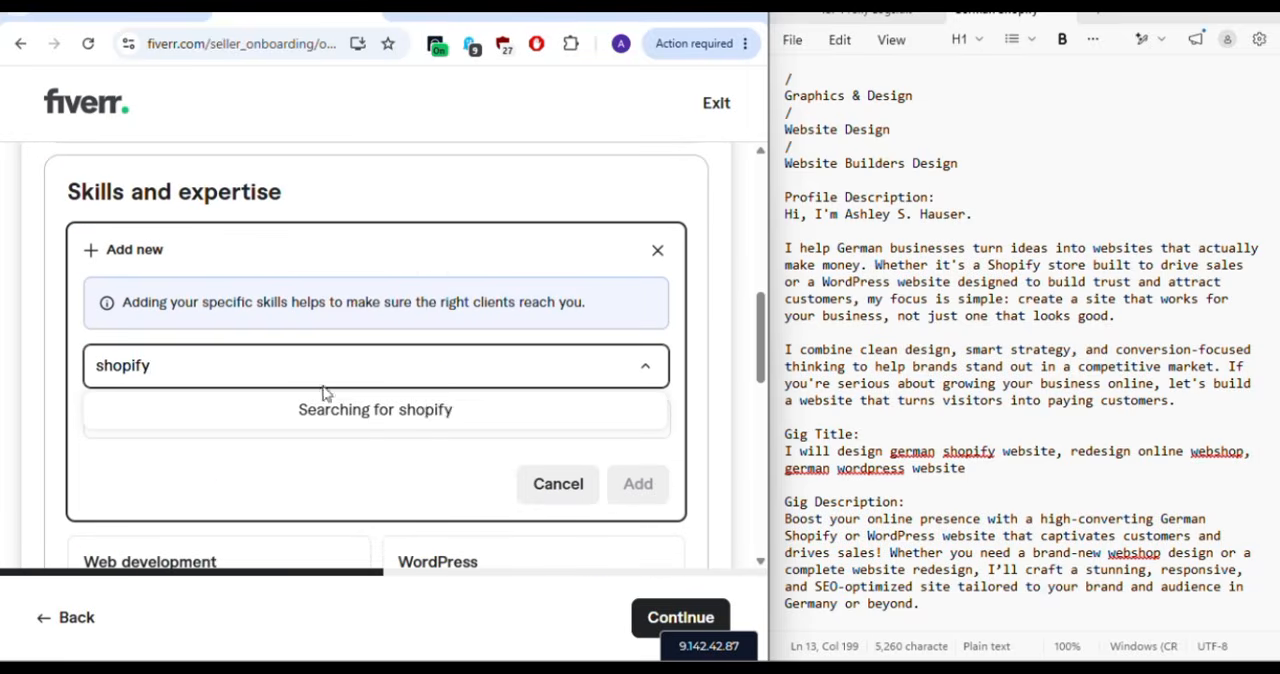
left_click(183, 412)
left_click(183, 420)
left_click(314, 545)
left_click(628, 483)
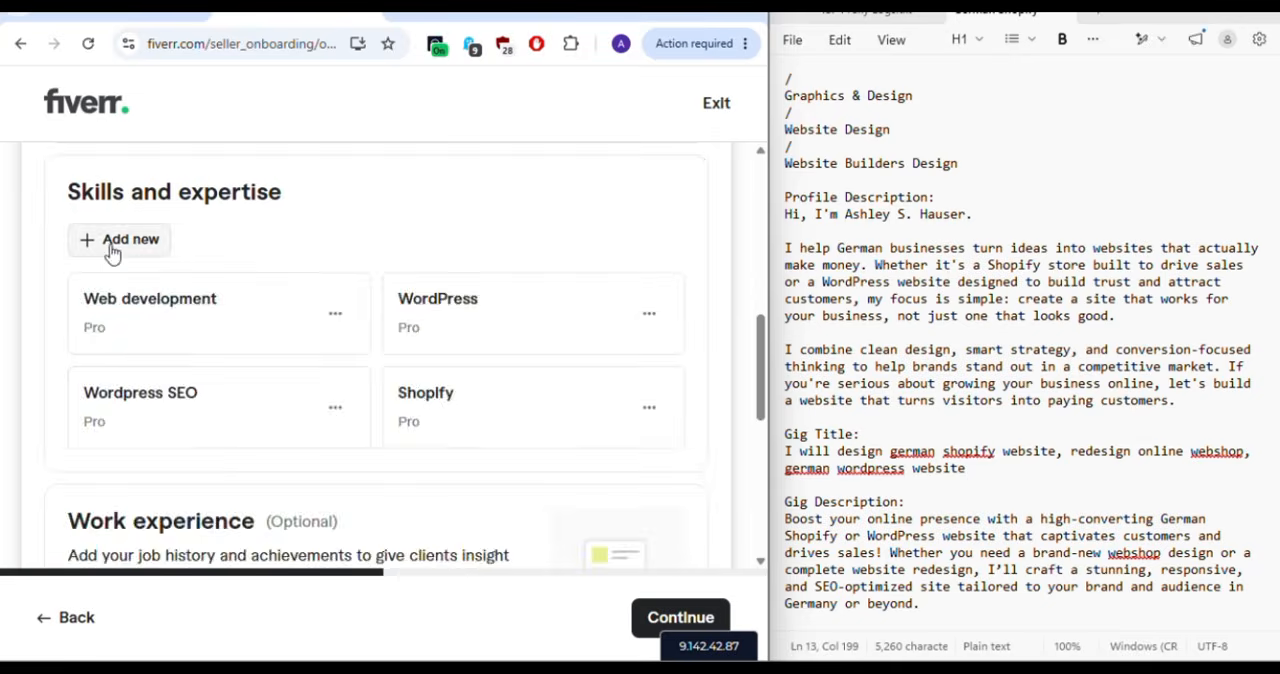
- Start another entry in Skills and expertise, and continue past the profile review
left_click(114, 251)
left_click(286, 370)
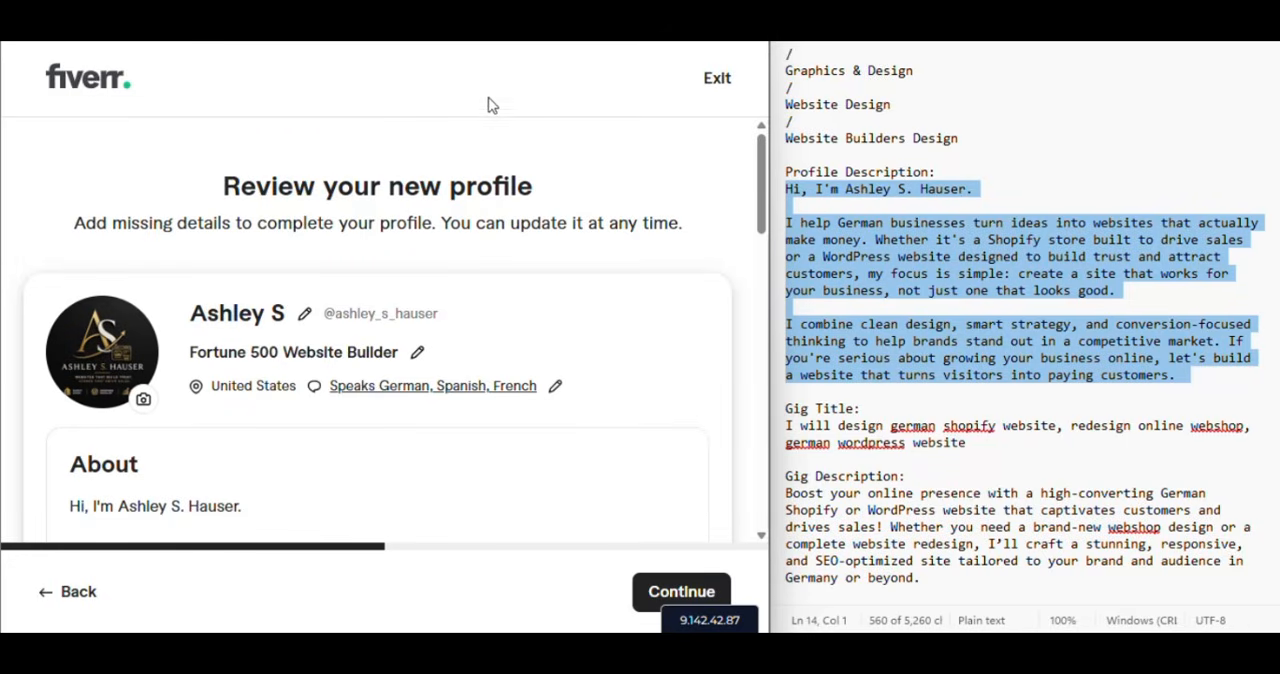
scroll(494, 289, "down", 10)
left_click(700, 591)
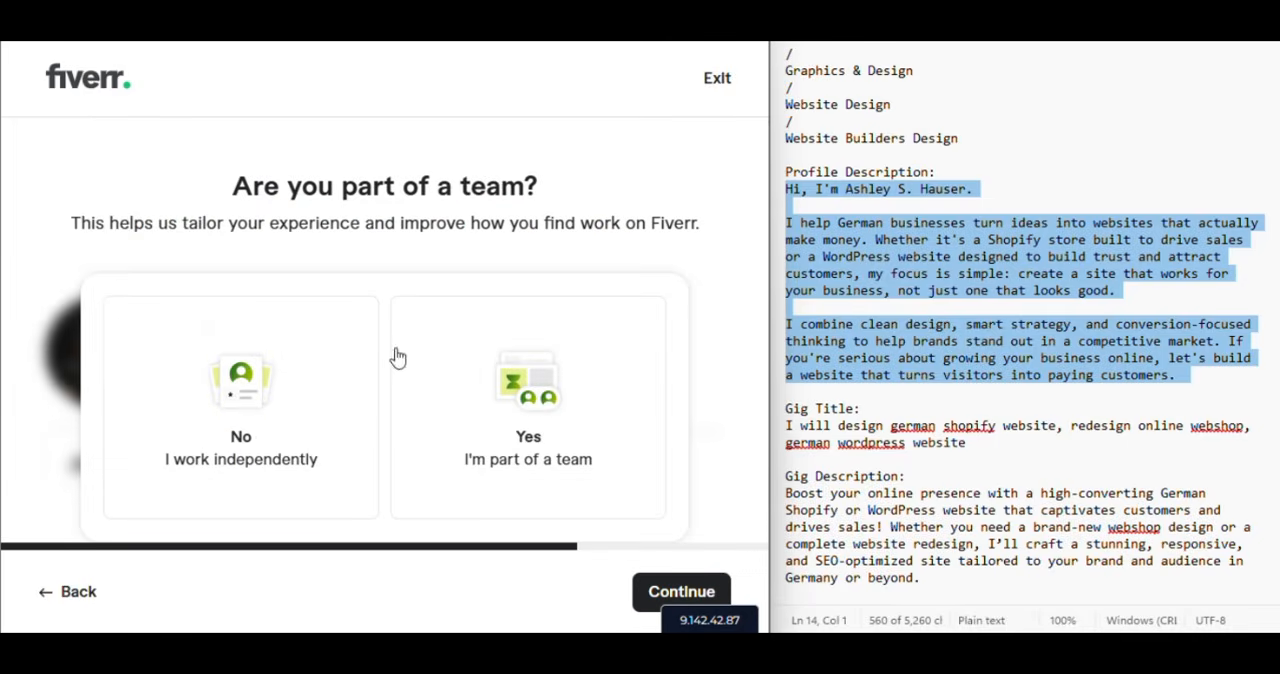
- Answer the team question with No, I work independently, and continue without adding any portfolio or website links
left_click(263, 434)
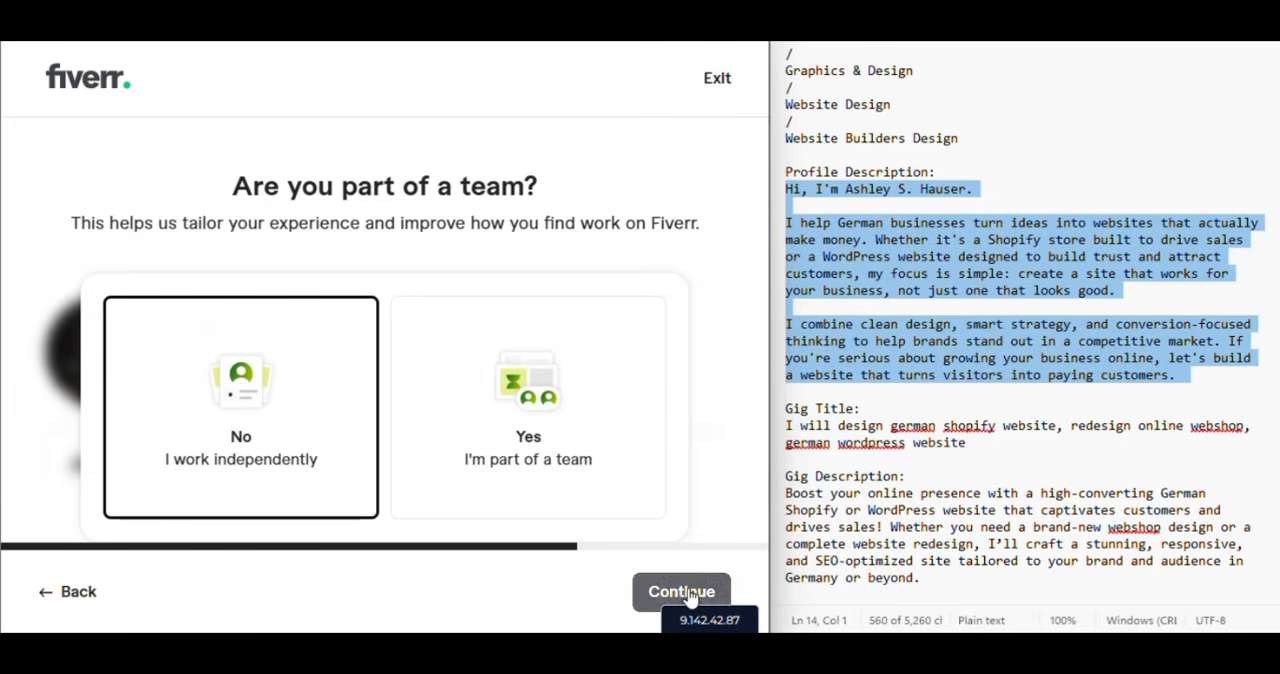
left_click(680, 591)
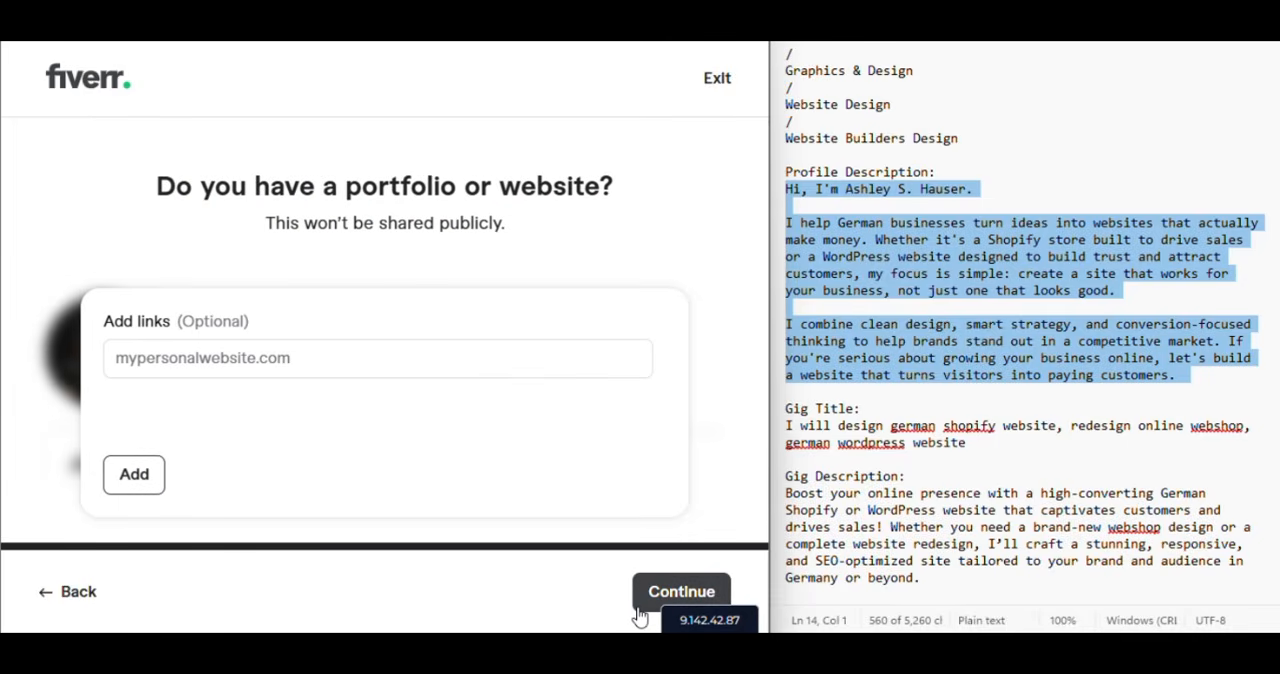
left_click(650, 591)
- Skip the Seller Plus Kickstart offer and start creating the first Gig from the dashboard's visibility tasks
scroll(365, 492, "down", 1)
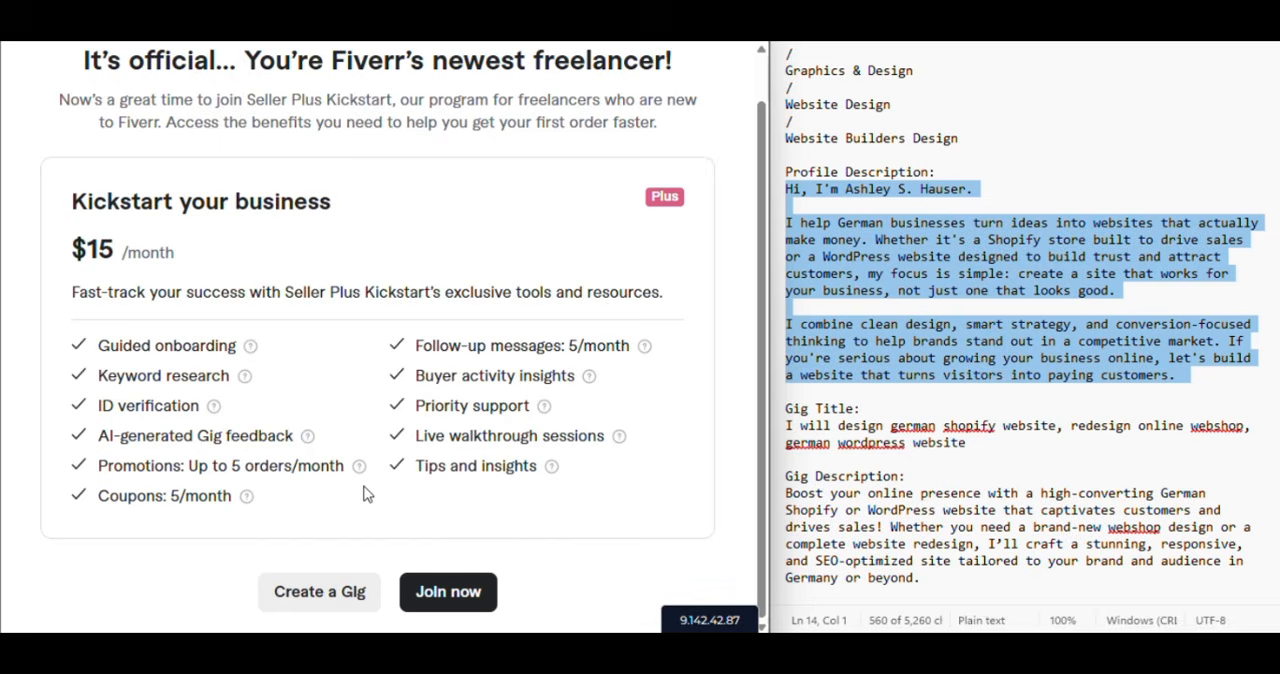
left_click(360, 604)
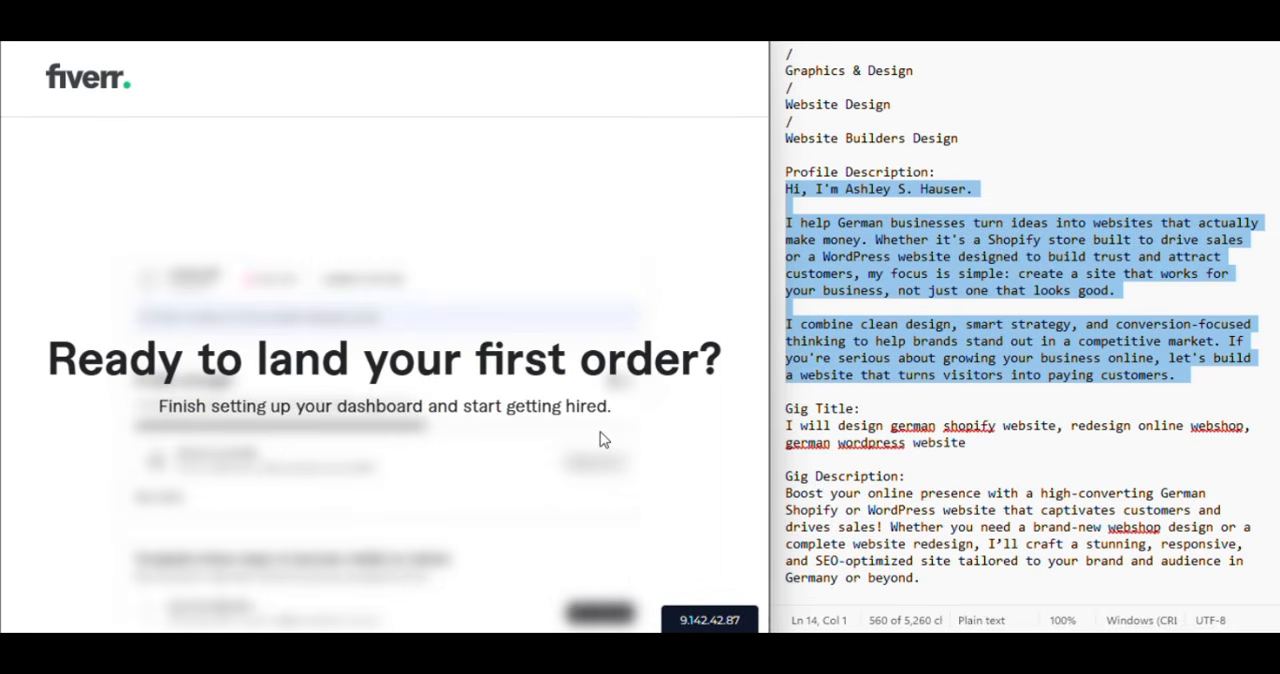
scroll(600, 440, "down", 1)
scroll(600, 440, "up", 1)
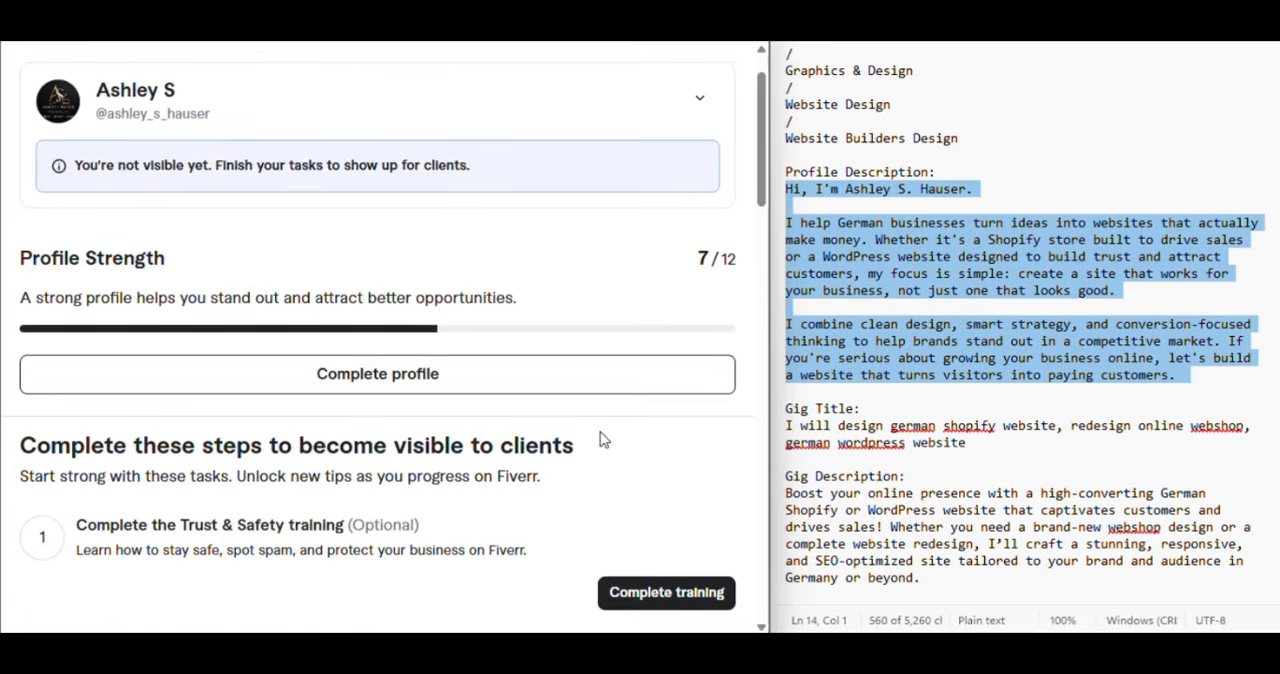
scroll(600, 437, "down", 3)
scroll(623, 437, "up", 1)
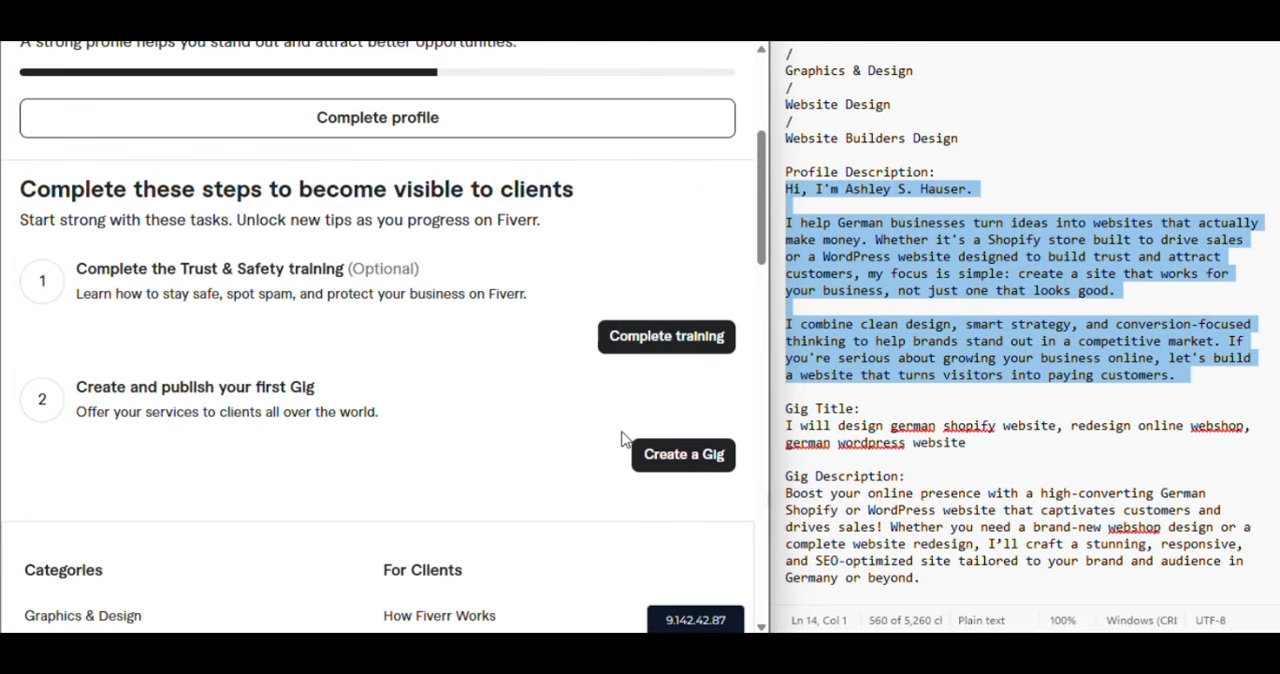
left_click(689, 478)
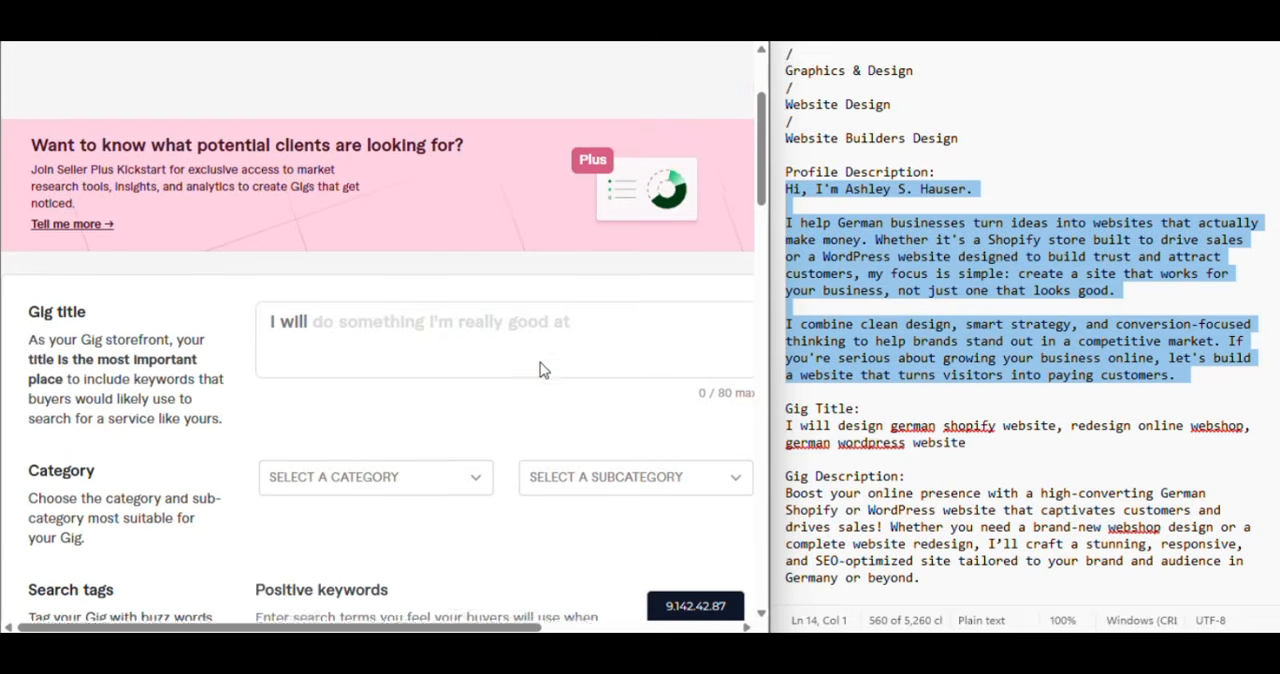
- Fill in the Gig title with "design german shopify website, redesign online webshop, german wordpress website" copied from the notes
scroll(540, 370, "down", 1)
scroll(881, 272, "down", 5)
scroll(842, 177, "up", 1)
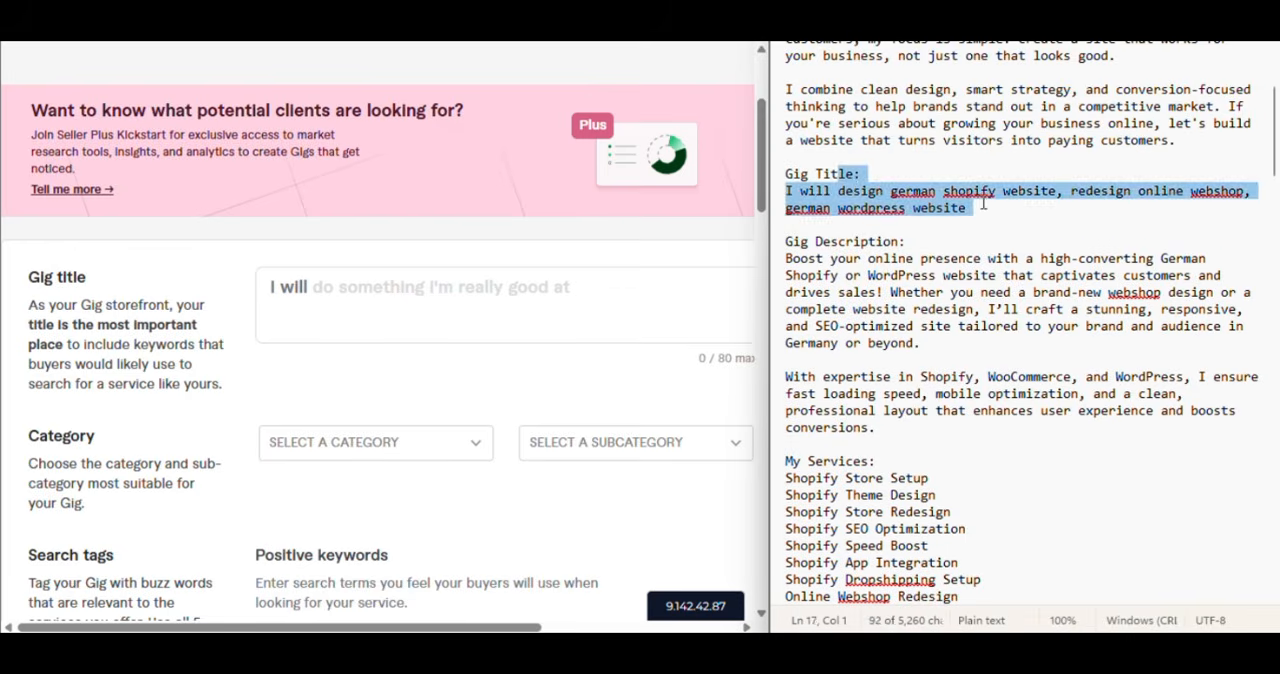
left_click_drag(839, 191, 971, 210)
key("ctrl+c")
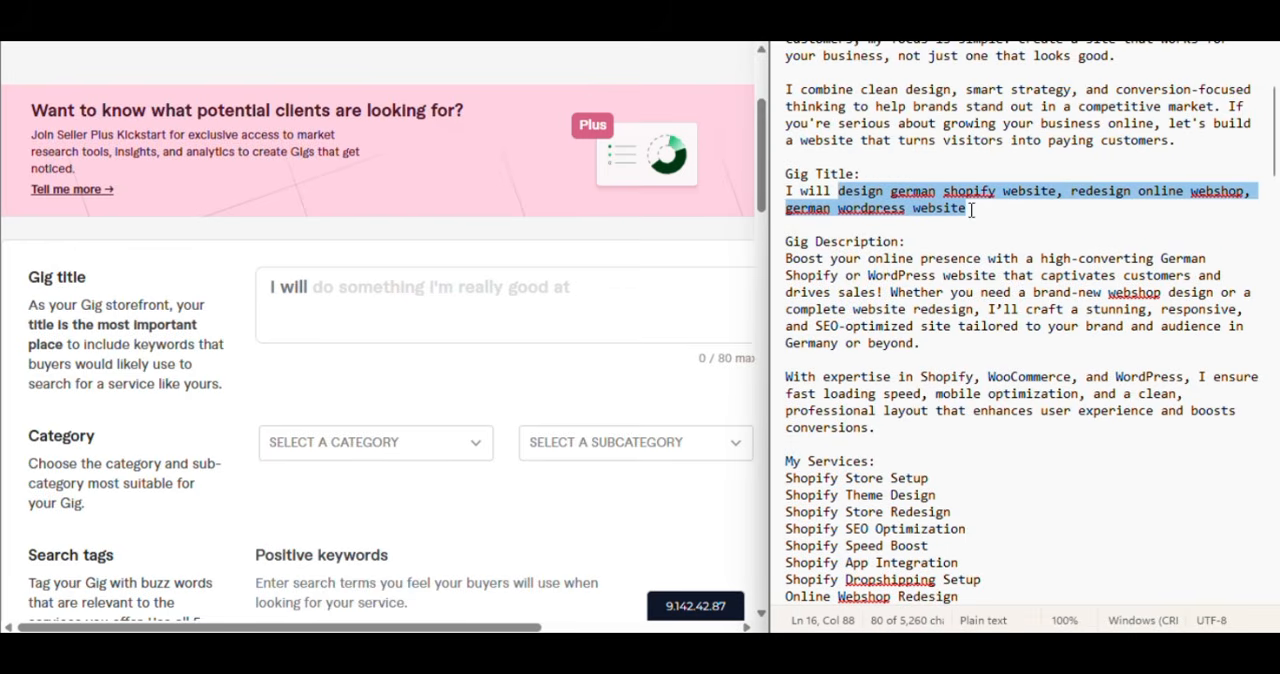
left_click(571, 283)
key("ctrl+v")
scroll(531, 354, "down", 3)
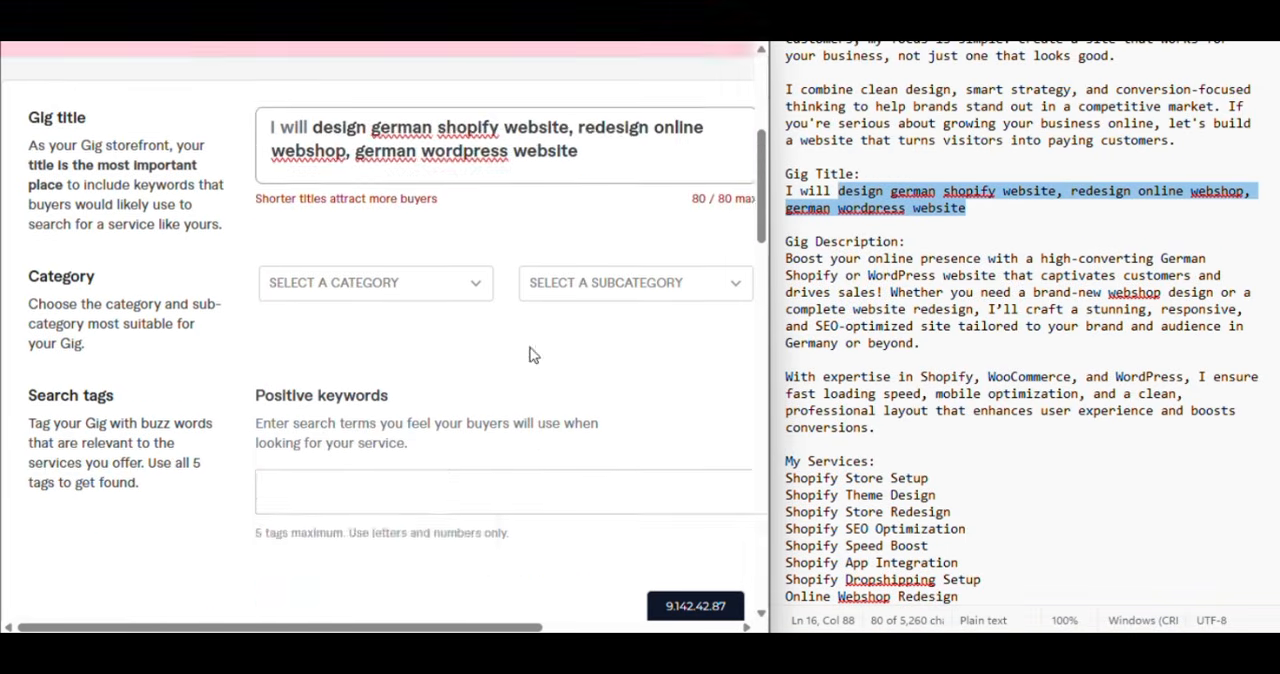
- Set the Gig's category to Graphics & Design and its subcategory to Website Design
left_click(375, 185)
scroll(1055, 200, "up", 1)
scroll(1052, 200, "up", 4)
scroll(345, 300, "down", 1)
scroll(351, 332, "up", 1)
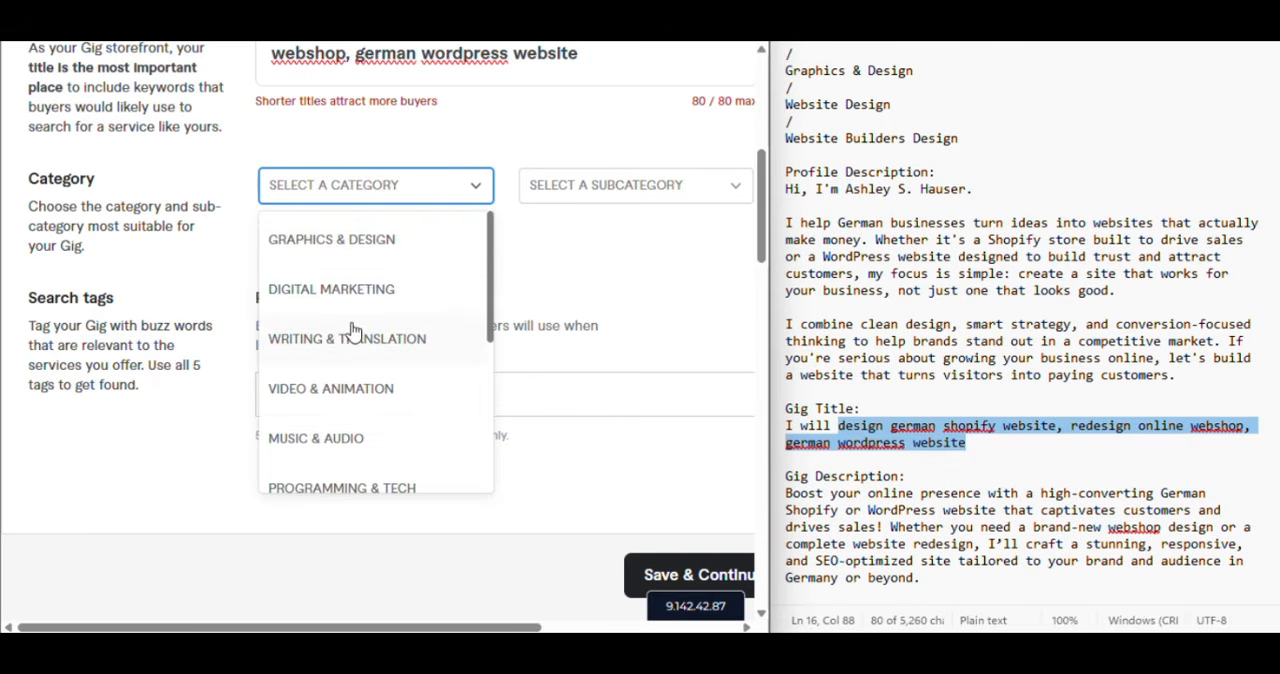
scroll(397, 447, "down", 1)
left_click(331, 231)
left_click(635, 185)
scroll(609, 340, "down", 2)
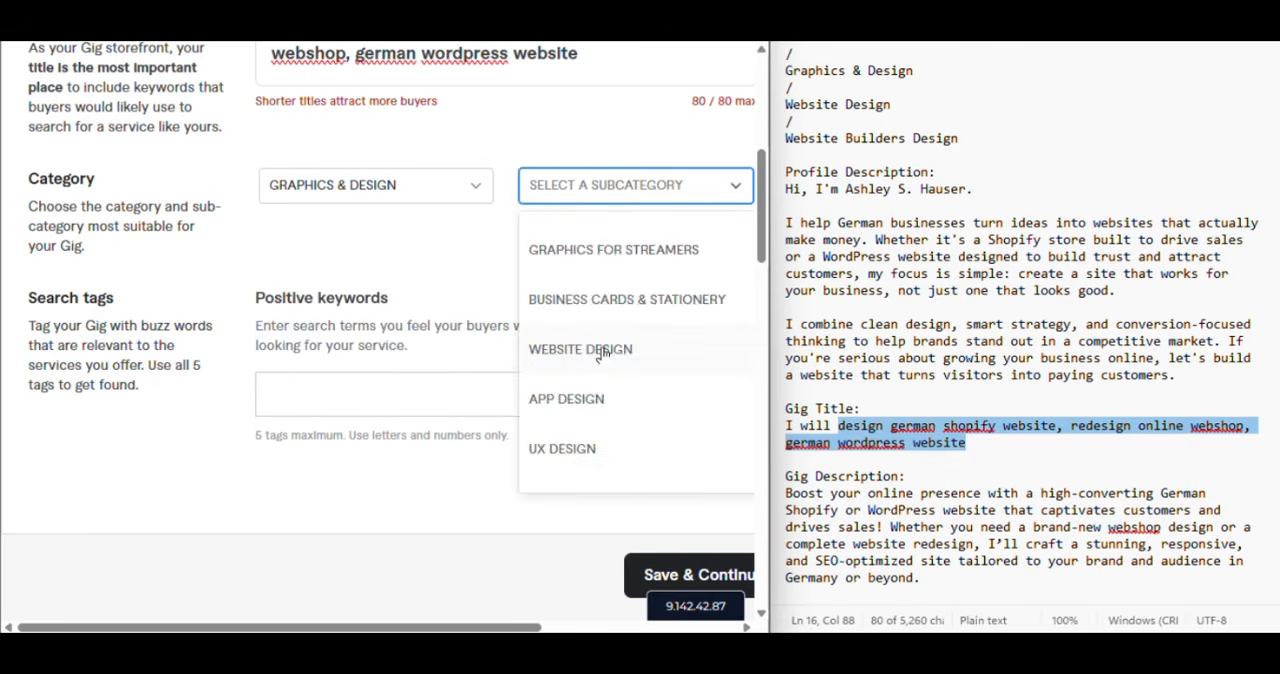
left_click(590, 349)
- Set the service type to Website Builders Design and choose the Gig's platform in the metadata
left_click(372, 304)
left_click(349, 457)
left_click(495, 435)
left_click(524, 232)
scroll(1000, 363, "down", 12)
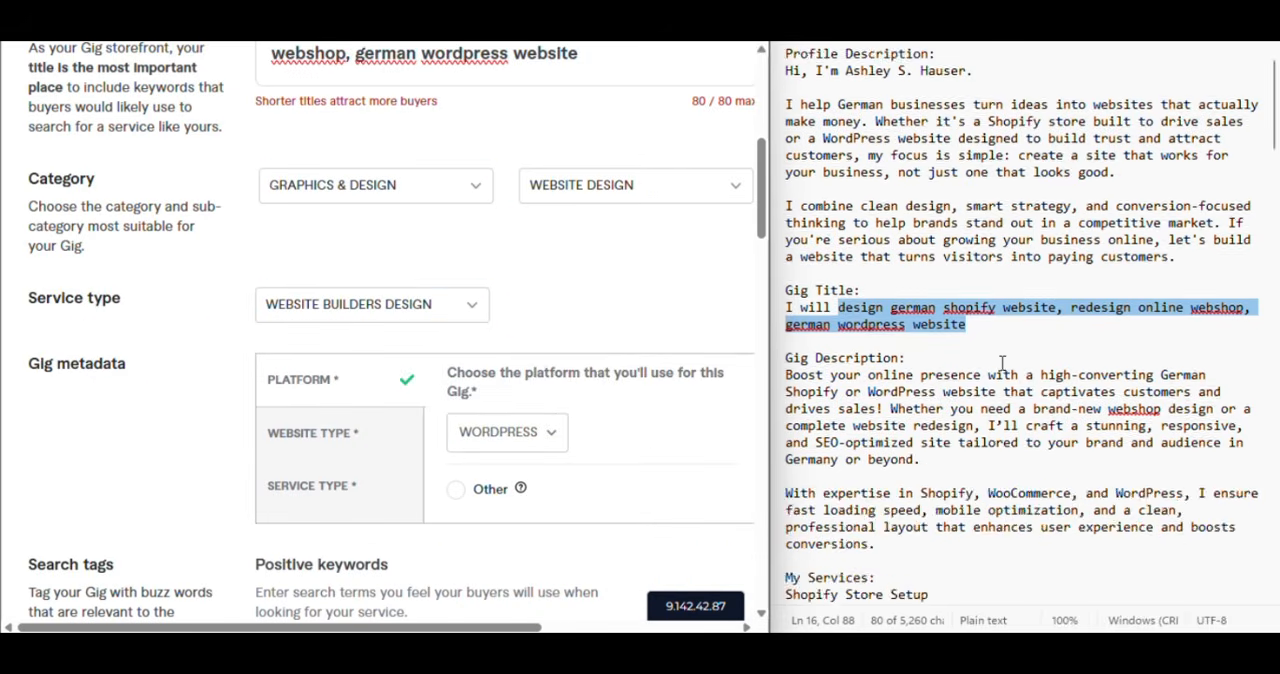
left_click(510, 442)
left_click(513, 326)
- Choose the website type in the Gig metadata and set the service type offered to New design
left_click(317, 445)
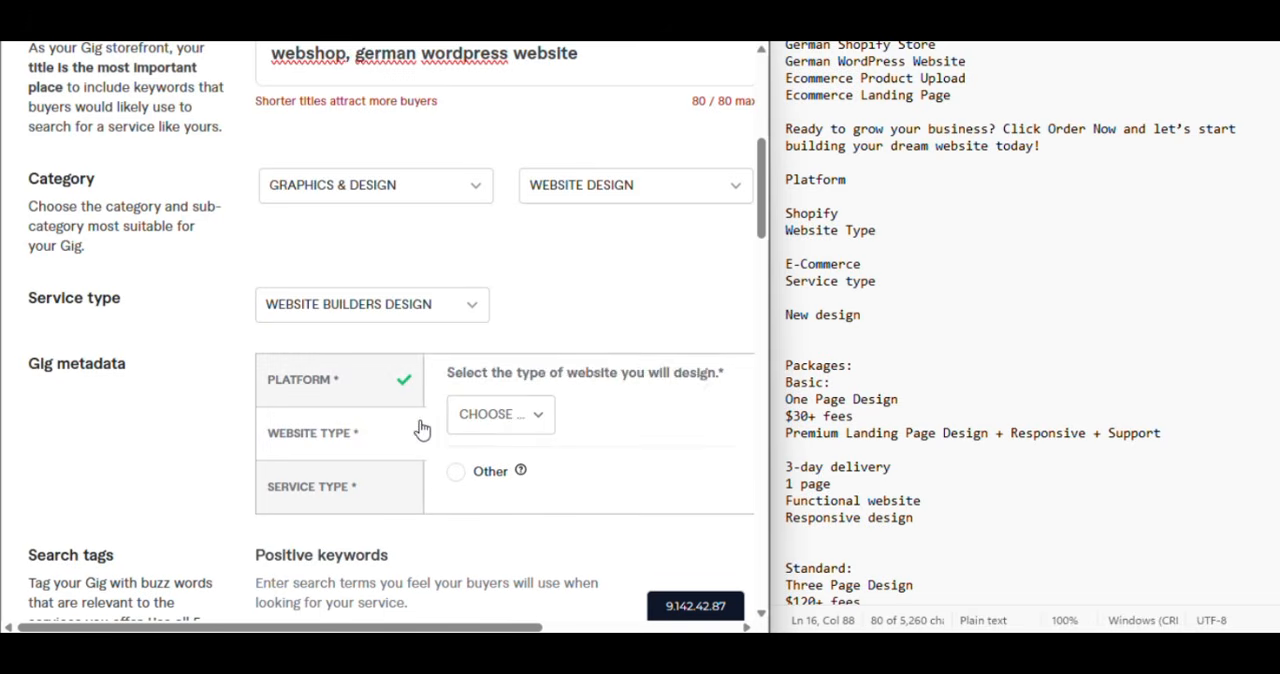
left_click(515, 420)
left_click(528, 214)
left_click(392, 507)
left_click(505, 426)
scroll(523, 447, "down", 3)
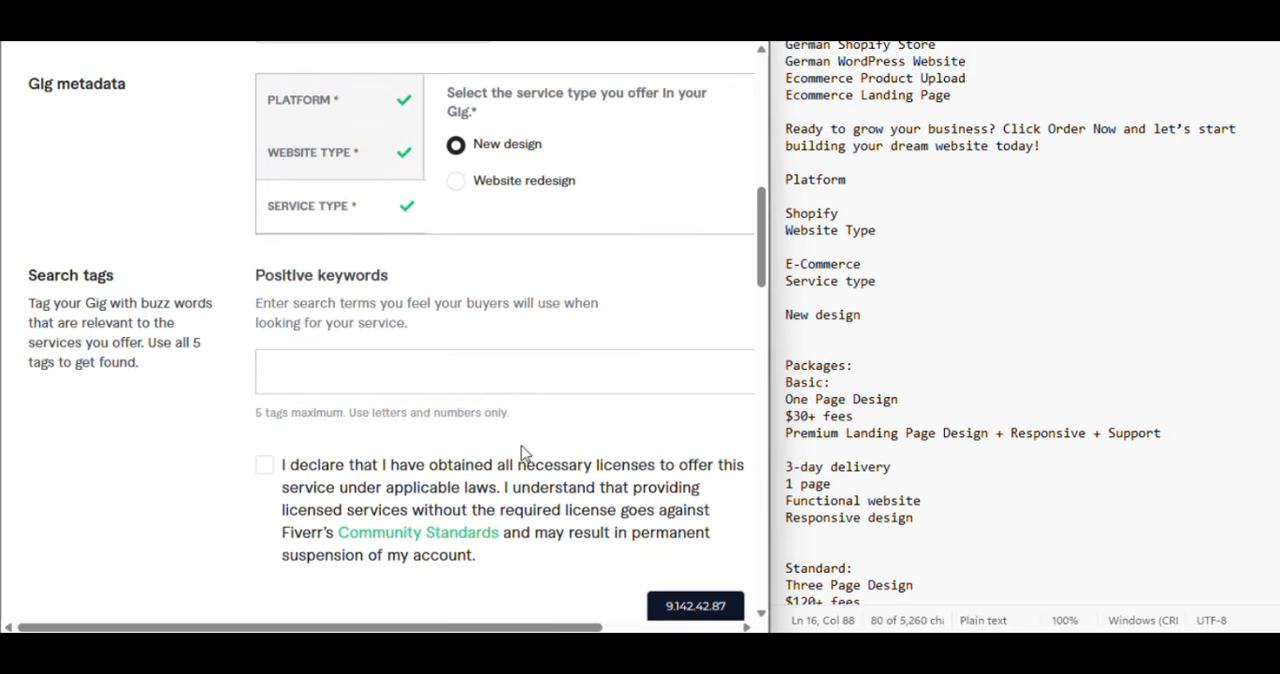
- Add "german shopify" and "shopify expert" as positive keywords in the search tags
left_click(524, 374)
scroll(1010, 370, "down", 15)
scroll(1014, 369, "up", 14)
scroll(1014, 369, "up", 15)
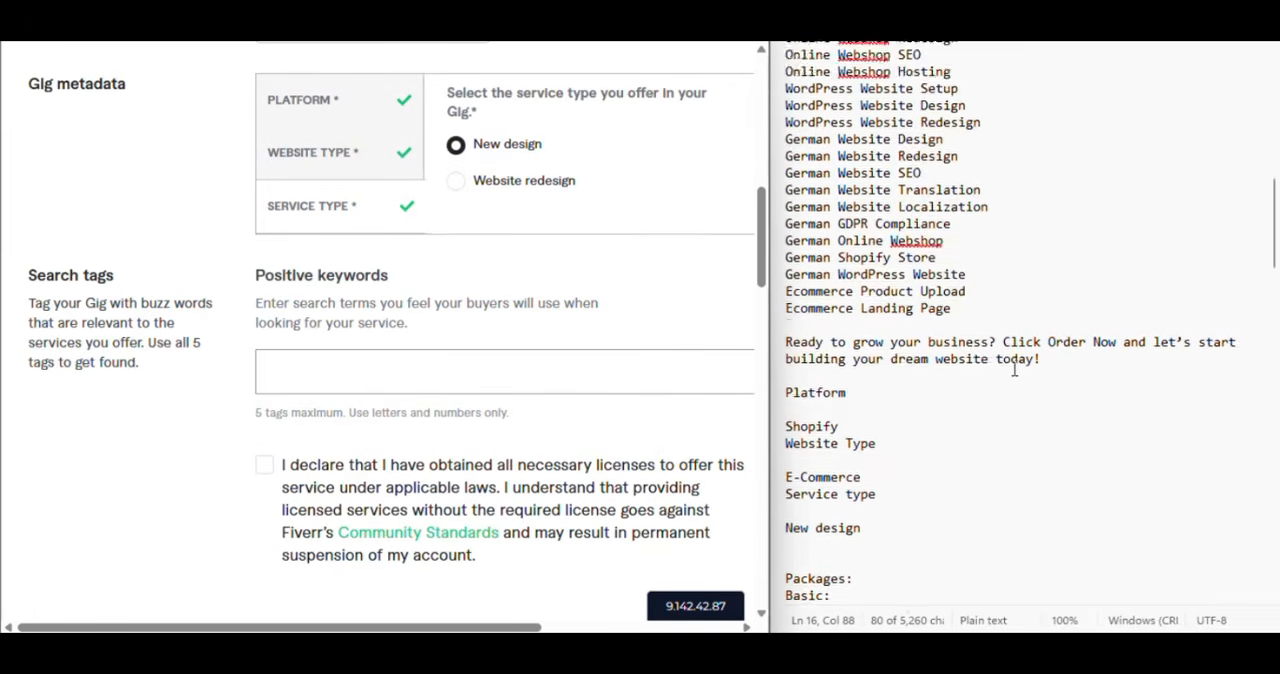
type("german shopify")
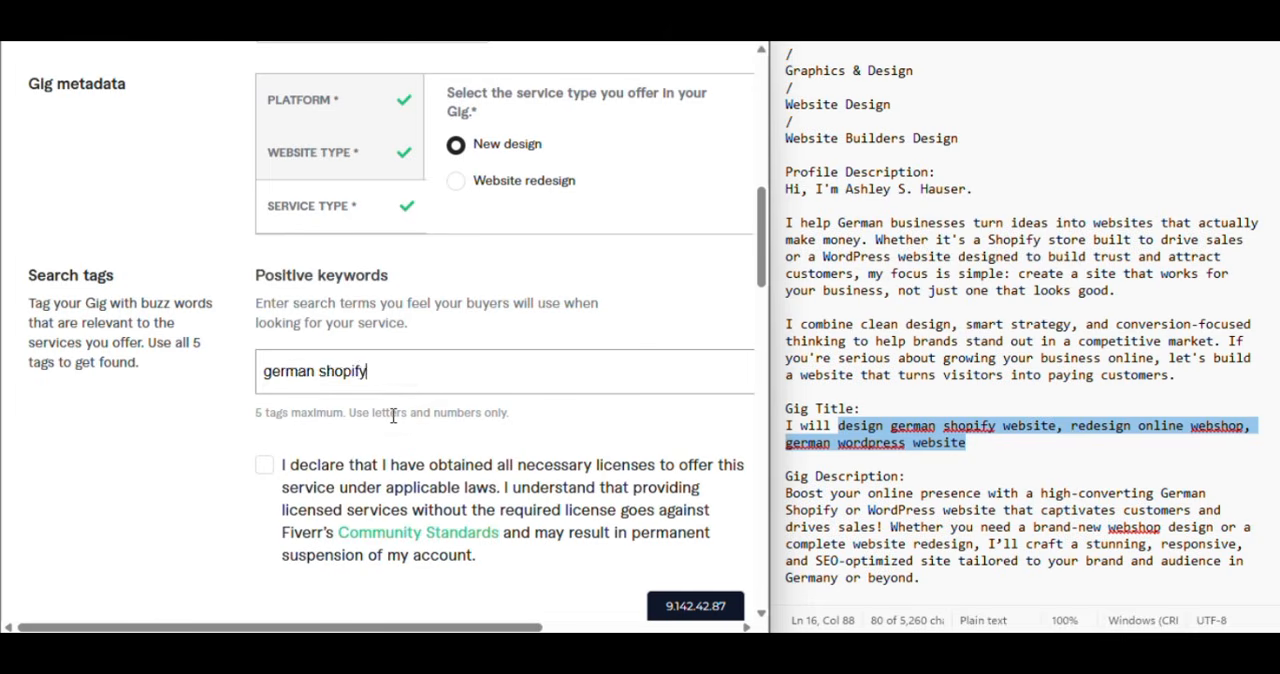
key("Return")
type("shopi")
left_click(535, 436)
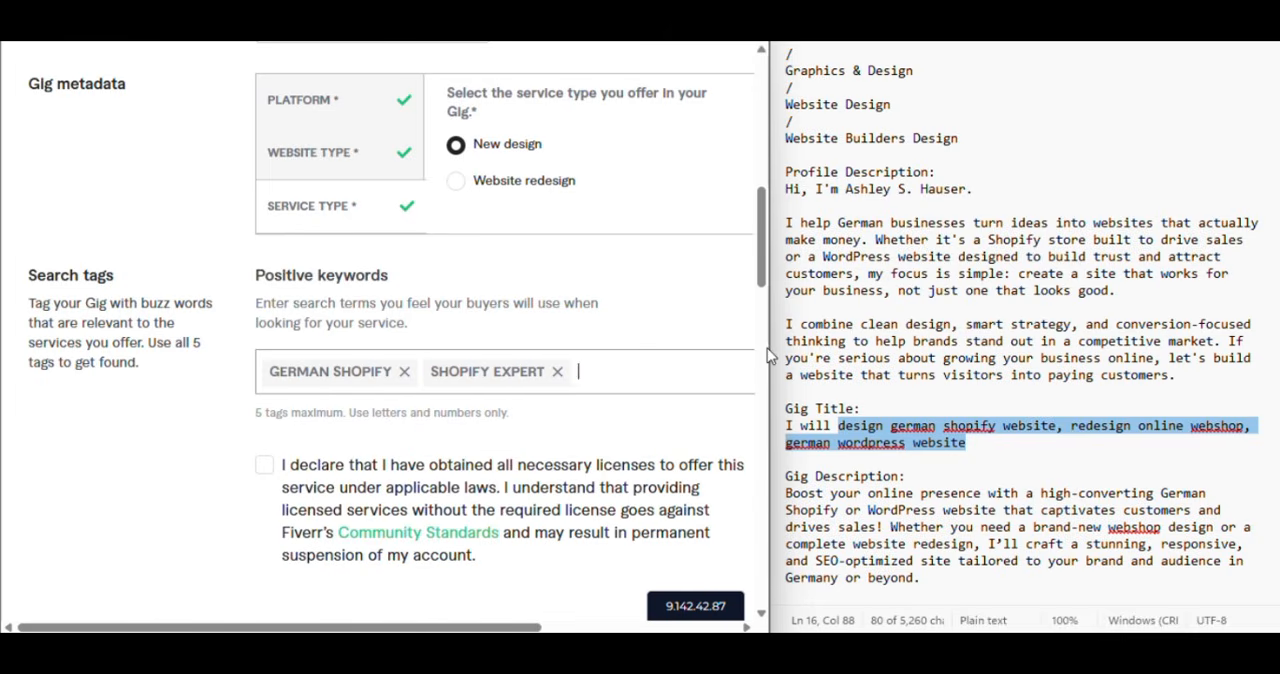
- Add the search tags "wordpress website" and "online webshop", and enter a fifth tag starting with "redesign ger"
type("wordpress we")
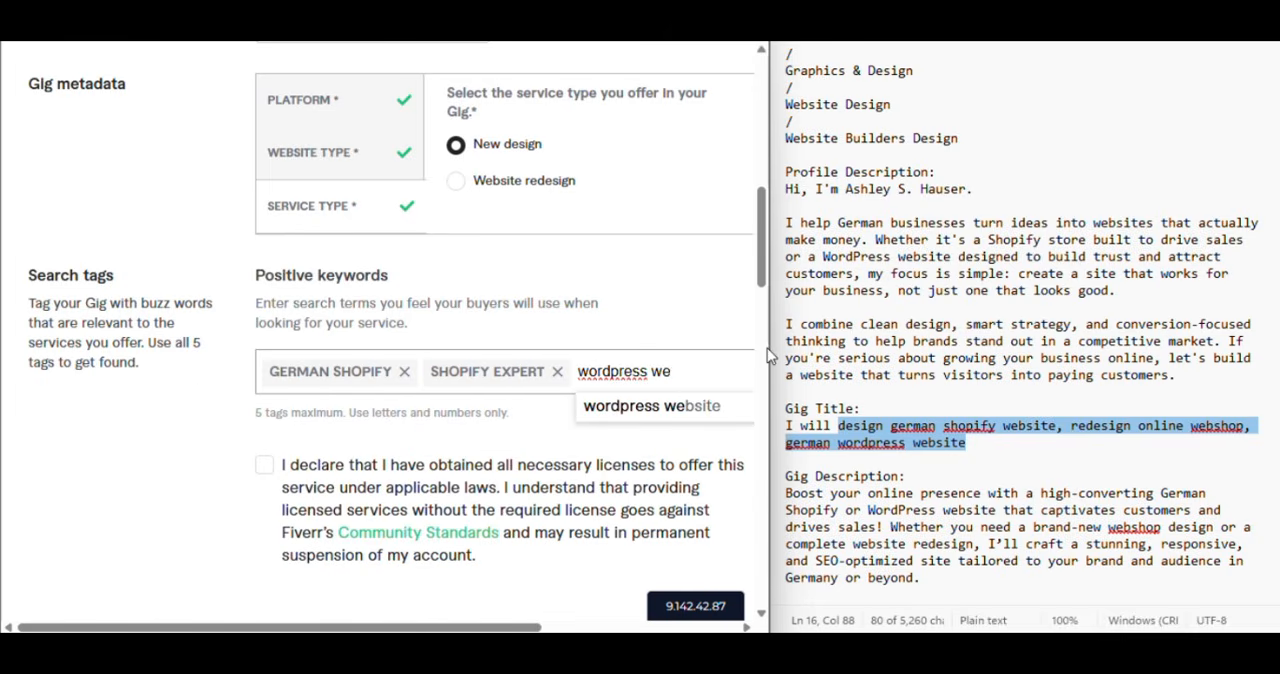
type("bsite")
key("Return")
type("online webshop")
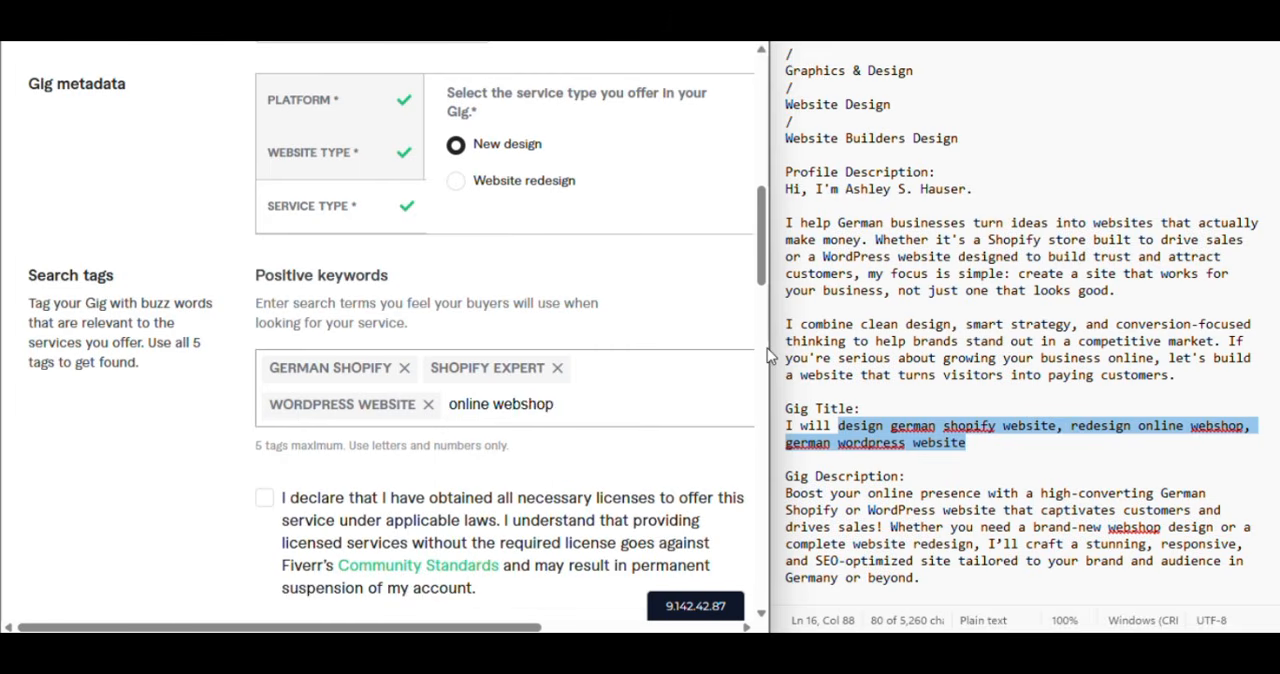
key("Return")
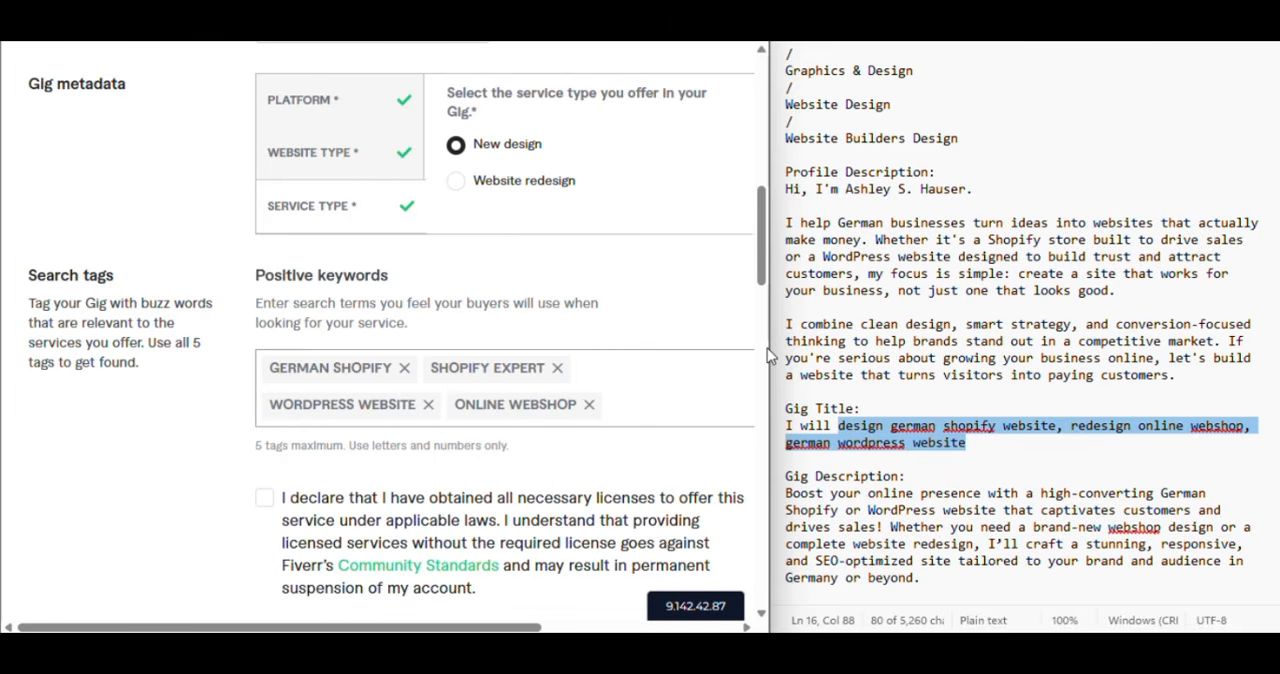
type("redesign ger")
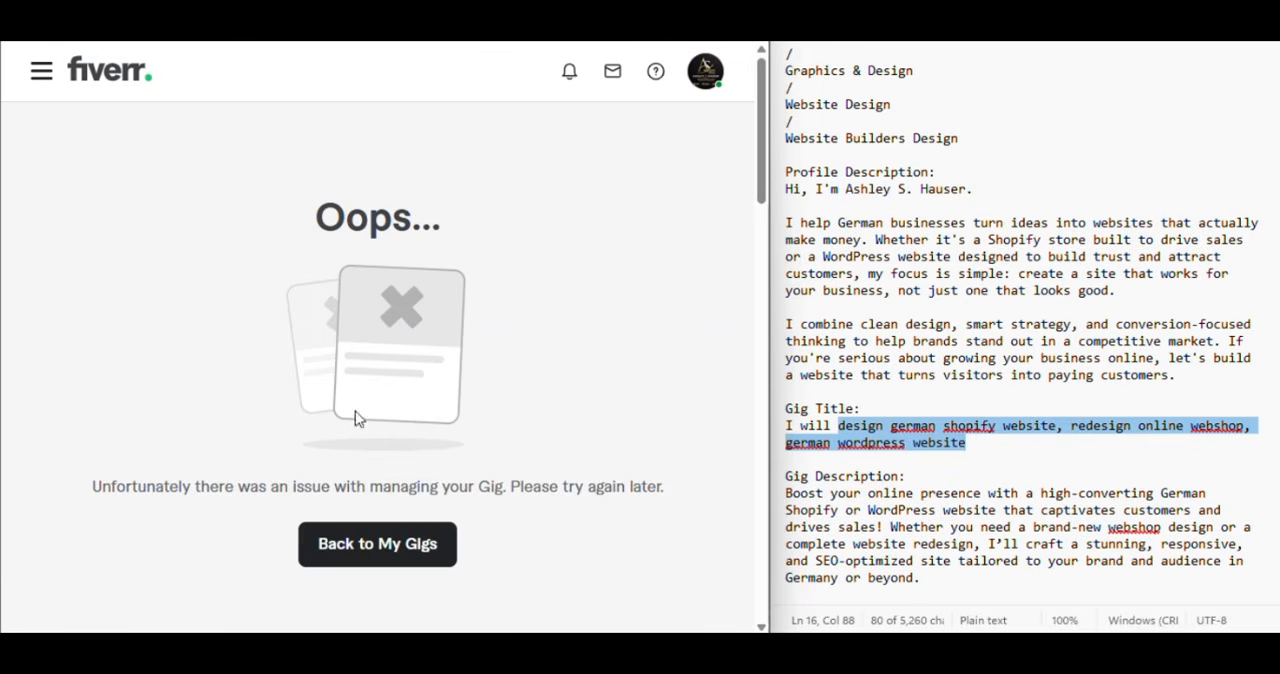
- Return to the list of Gigs and complete the human verification task
left_click(423, 560)
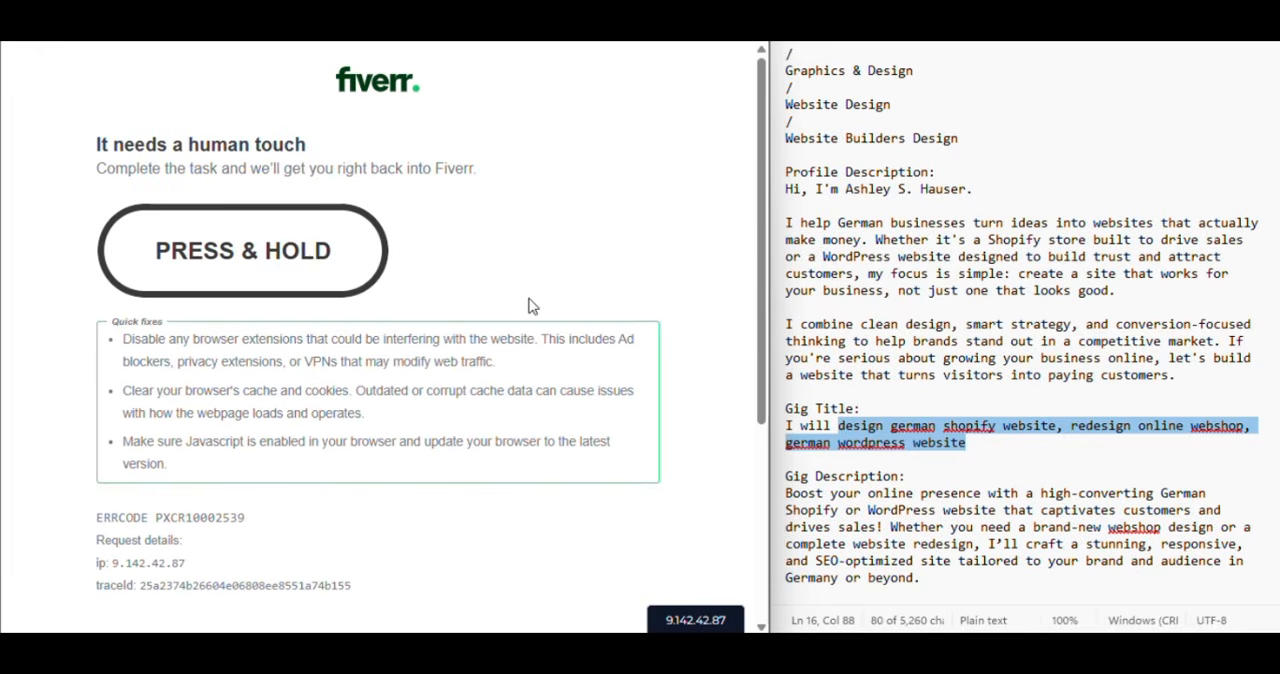
left_click_drag(292, 262, 292, 262)
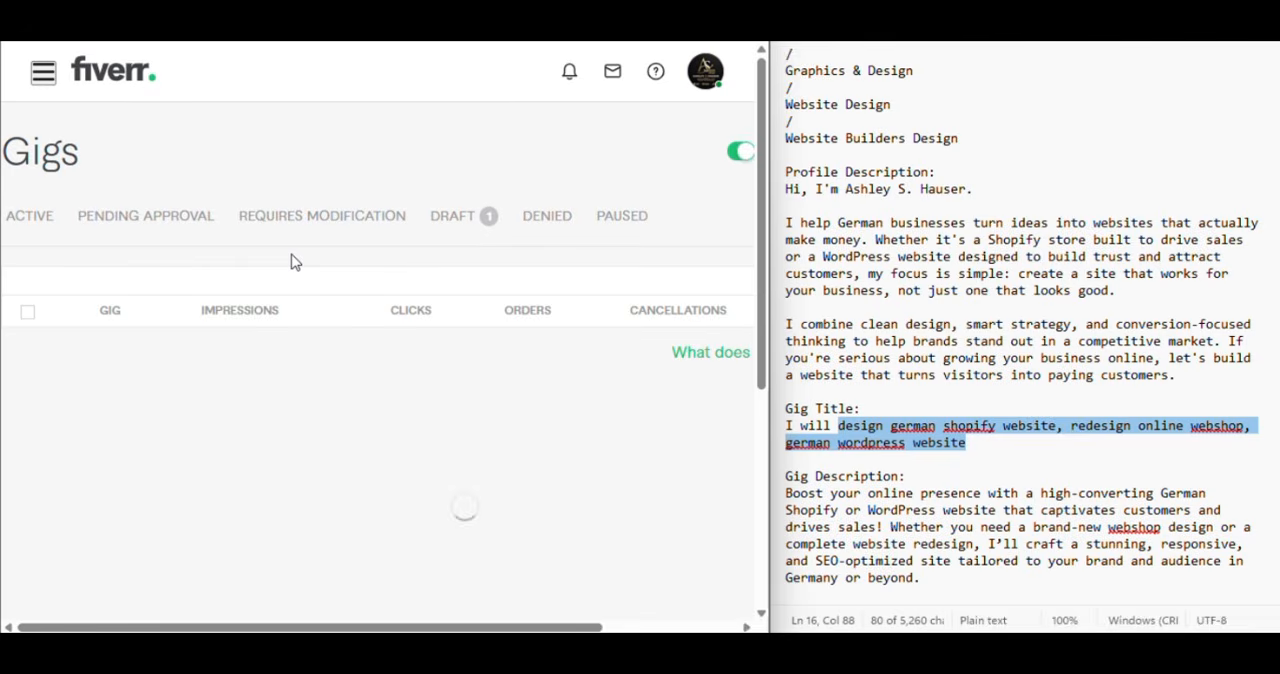
- Open the draft German Shopify and WordPress Gig for editing and save its overview to continue to Pricing
left_click(460, 235)
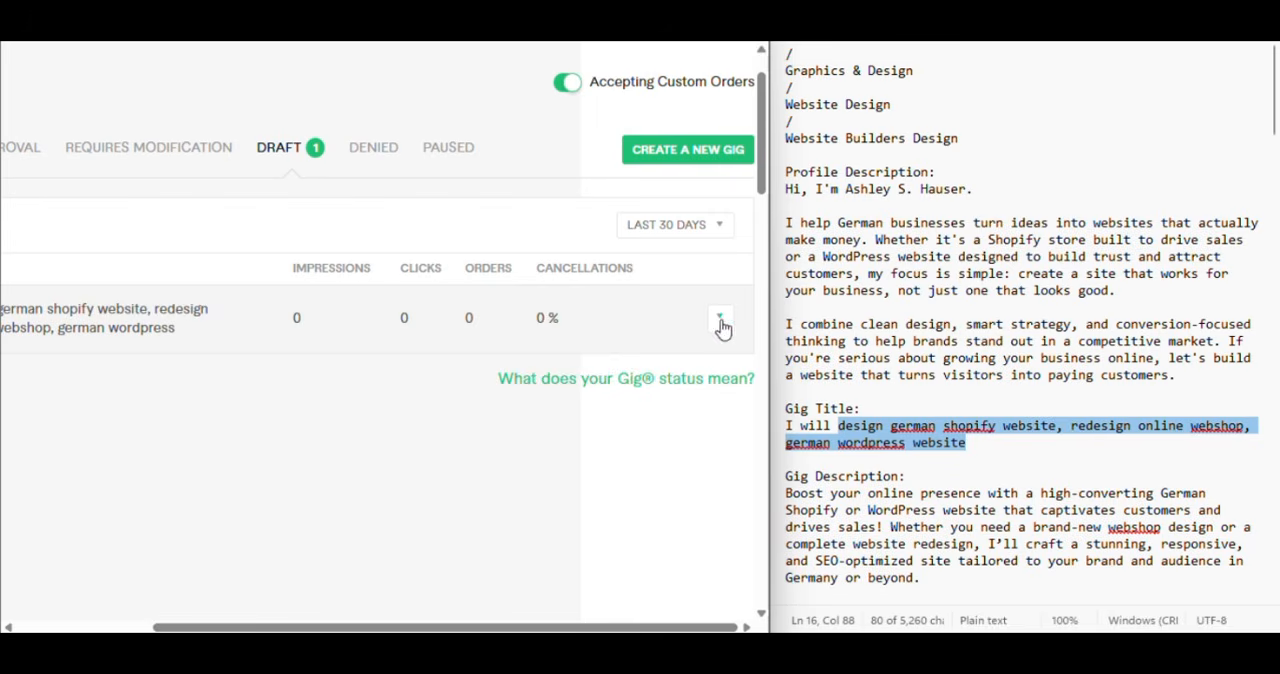
left_click(721, 322)
left_click(698, 318)
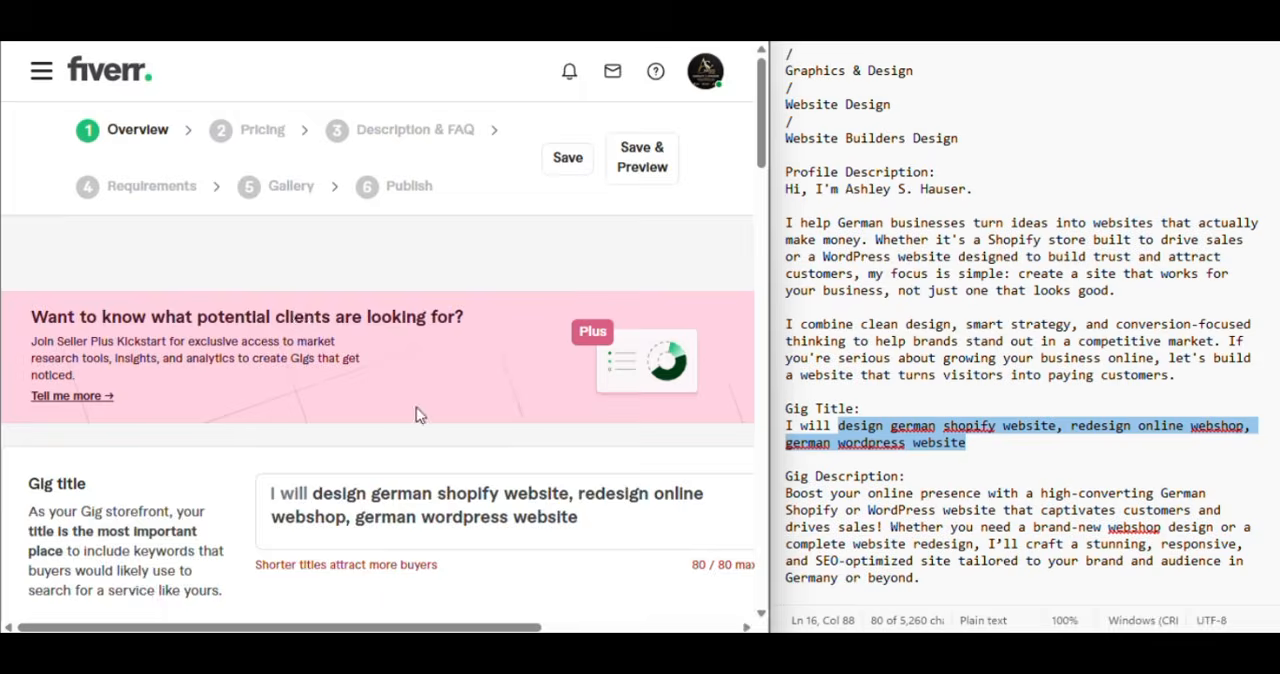
scroll(578, 372, "down", 20)
scroll(580, 374, "up", 12)
left_click(636, 383)
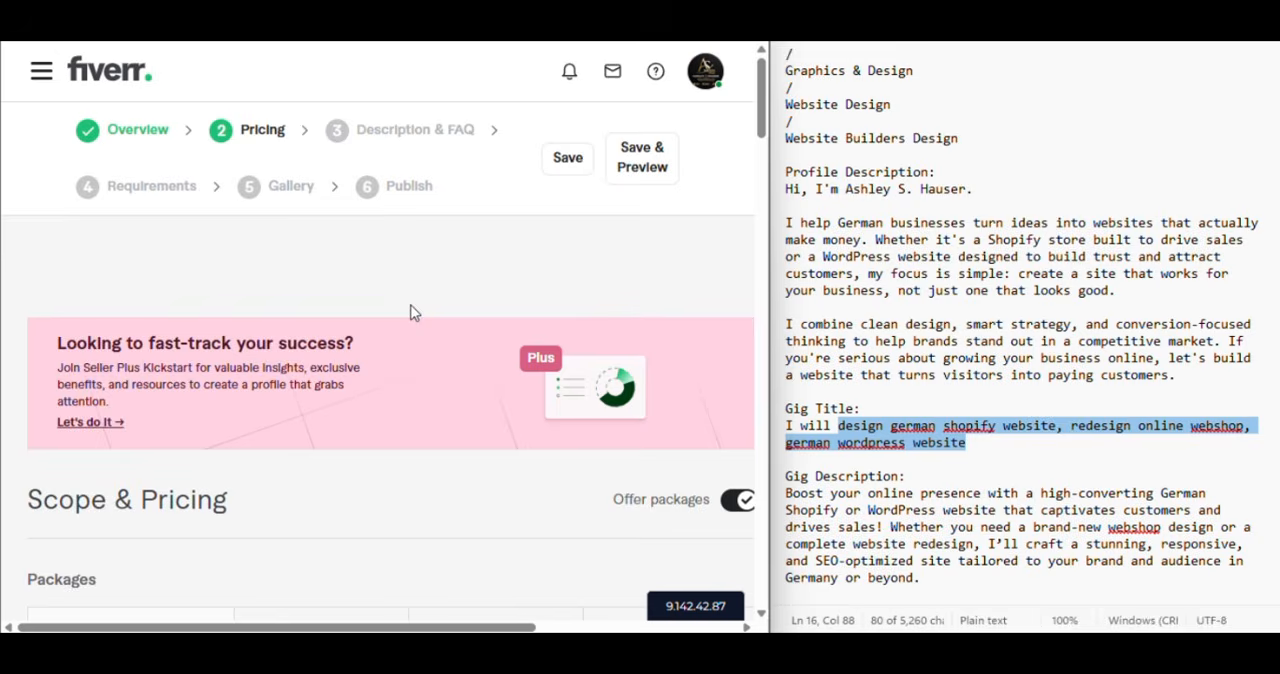
- Name the three Gig packages Basic, Standard and Premium
scroll(414, 313, "down", 5)
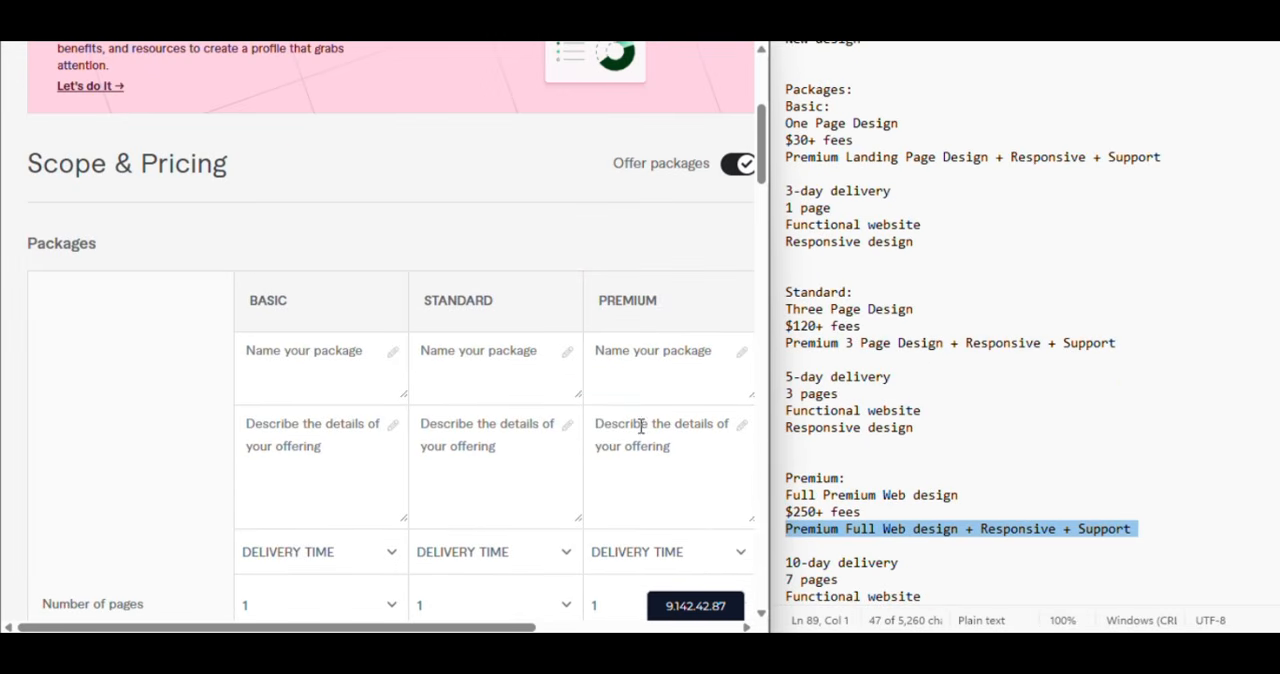
left_click(299, 353)
type("bAis")
key("BackSpace")
key("BackSpace")
key("BackSpace")
key("BackSpace")
type("BasStat")
key("Tab")
type("P")
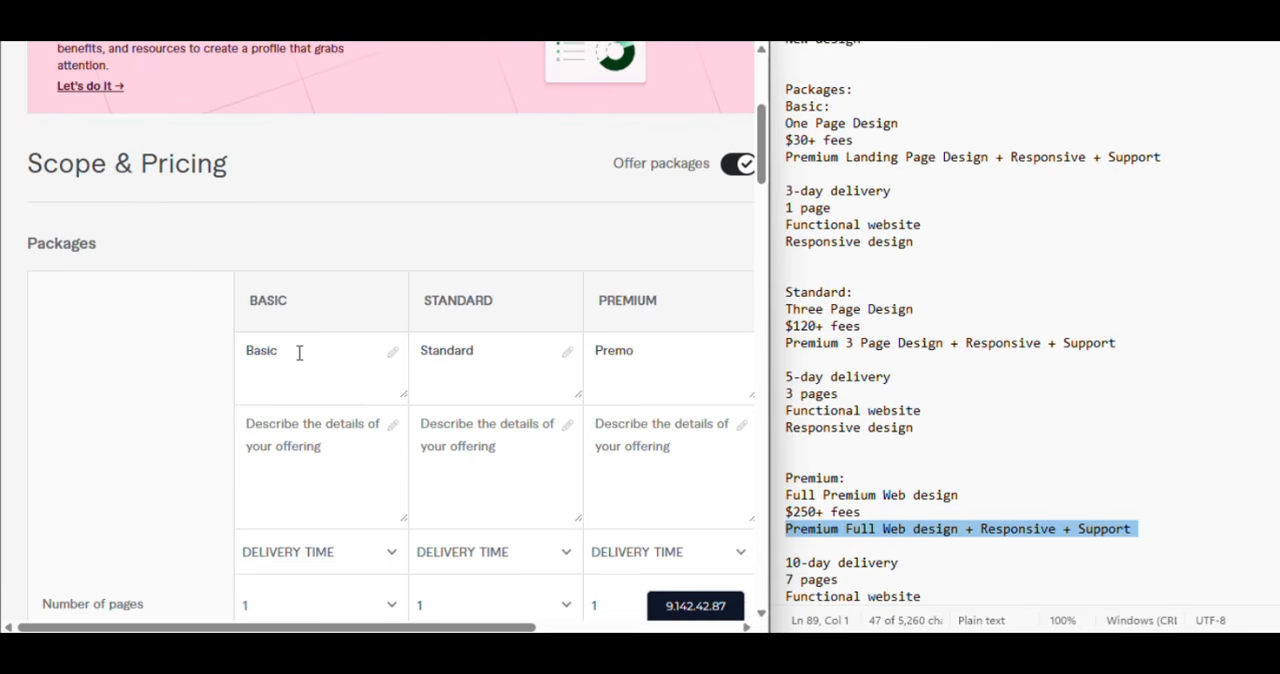
- Copy the package descriptions from the notes: Premium Full Web design, Premium 3 Page Design and Premium Landing Page Design, each with "+ Responsive + Support"
left_click_drag(814, 529, 596, 446)
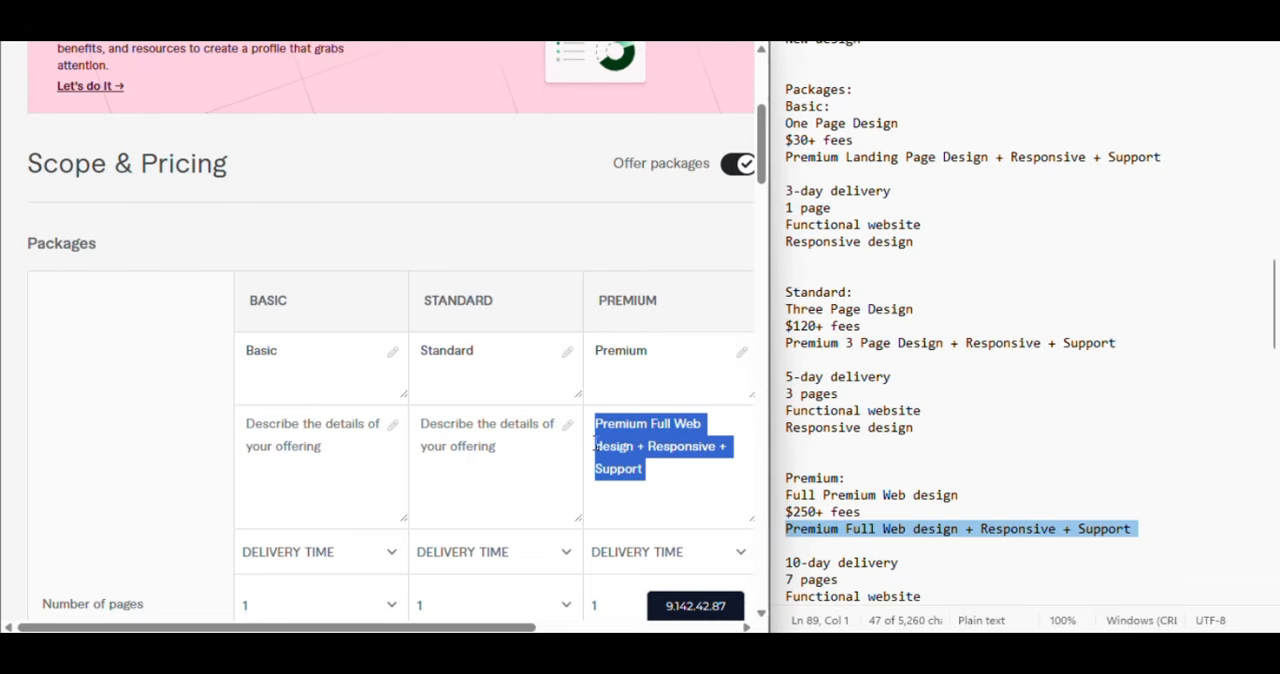
triple_click(812, 343)
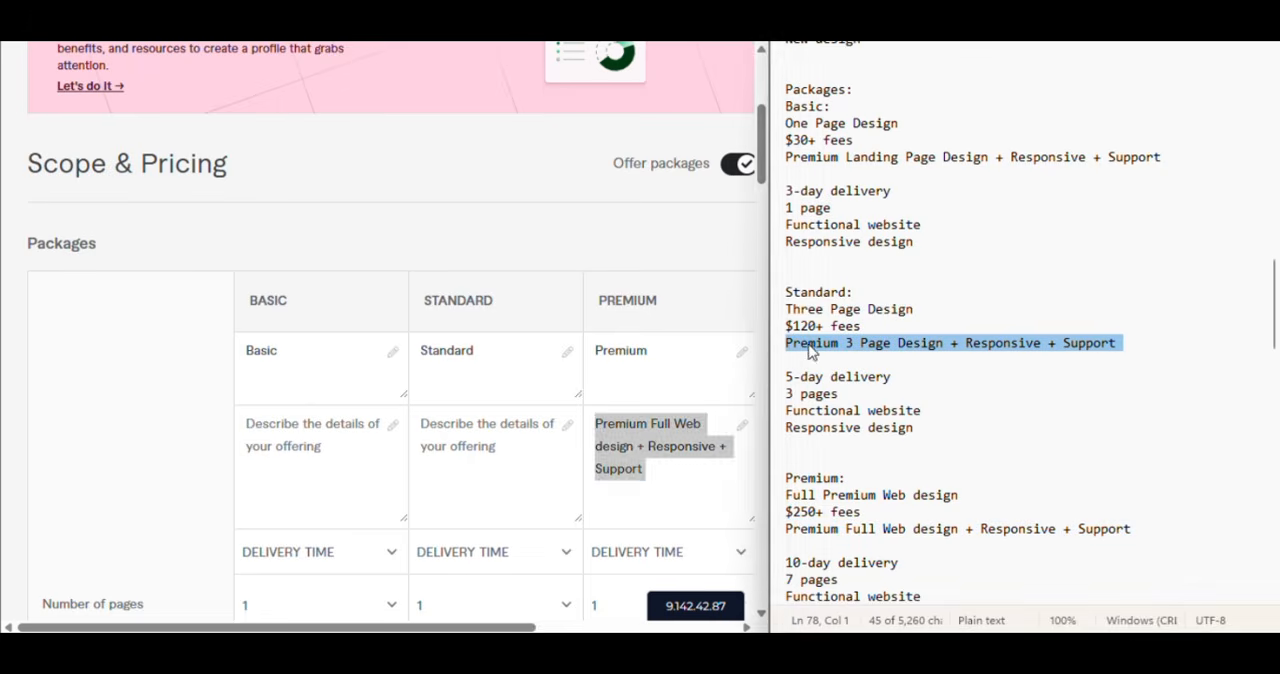
triple_click(785, 158)
left_click_drag(823, 160, 352, 434)
- Set the delivery times to 1 day for Basic, 3 days for Standard and 7 days for Premium
scroll(352, 434, "down", 3)
left_click(340, 265)
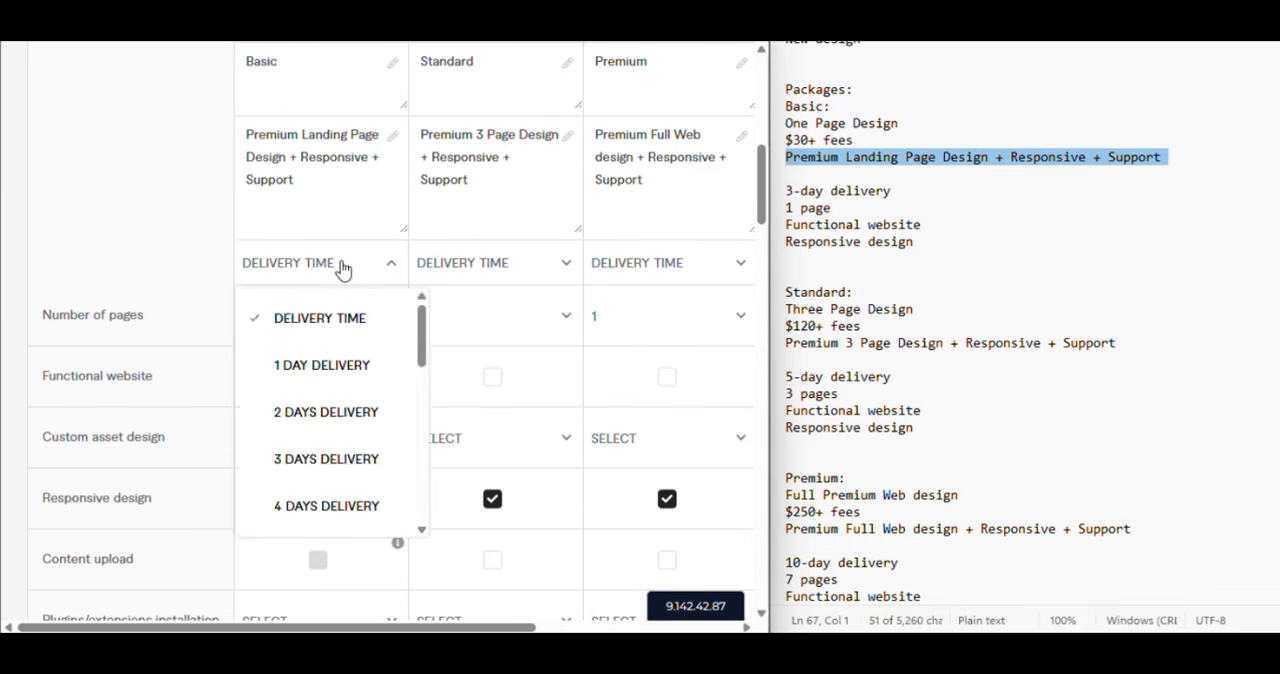
left_click(321, 365)
left_click(529, 265)
left_click(500, 458)
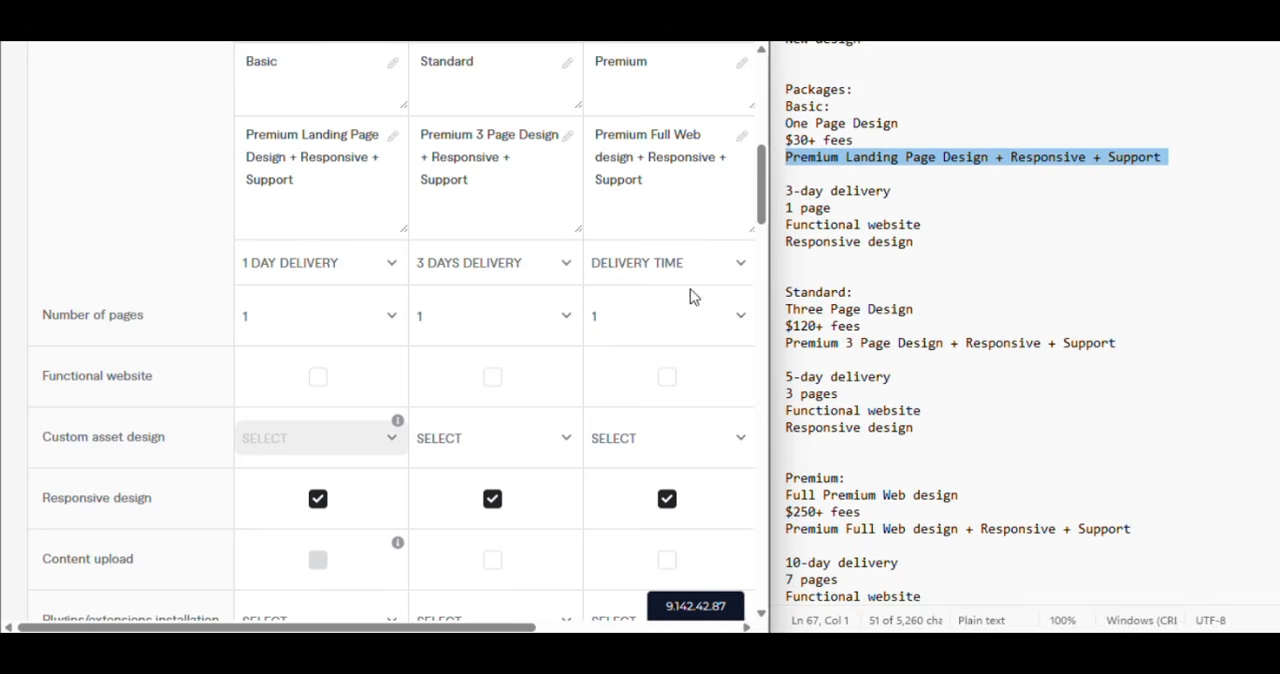
left_click(690, 265)
scroll(683, 430, "down", 3)
left_click(680, 355)
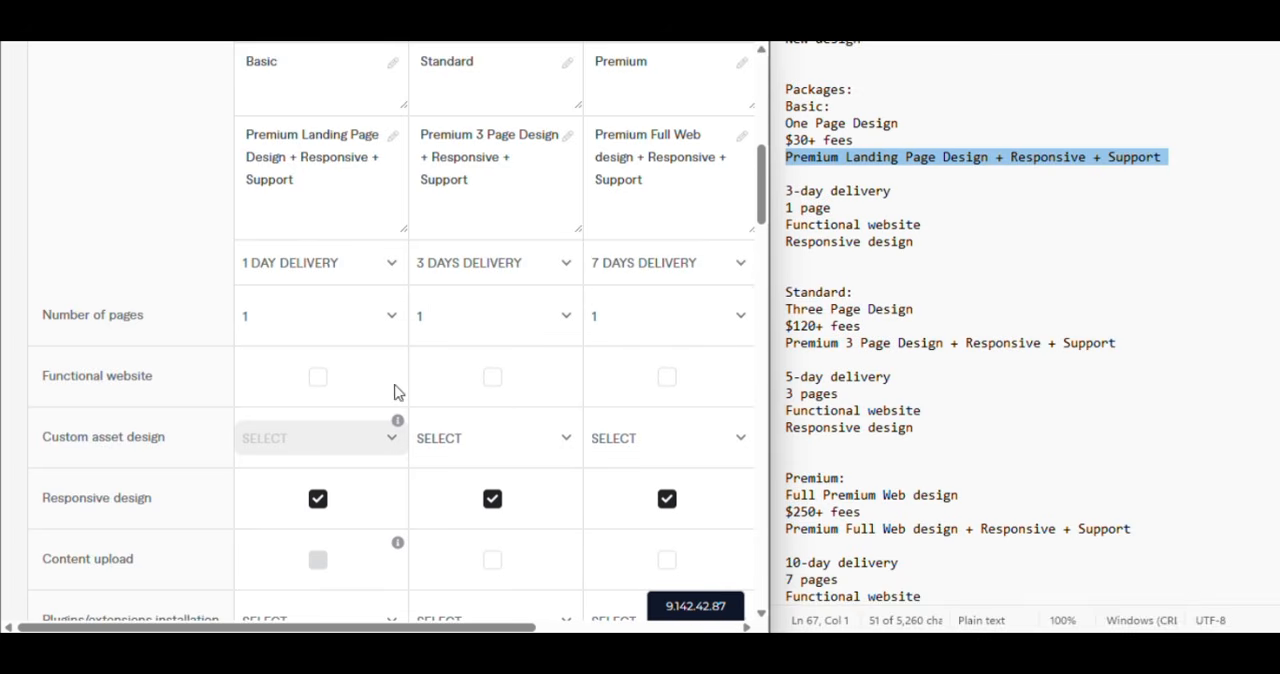
- Include a functional website in the Basic, Standard and Premium packages
left_click(318, 377)
left_click(492, 377)
left_click(667, 377)
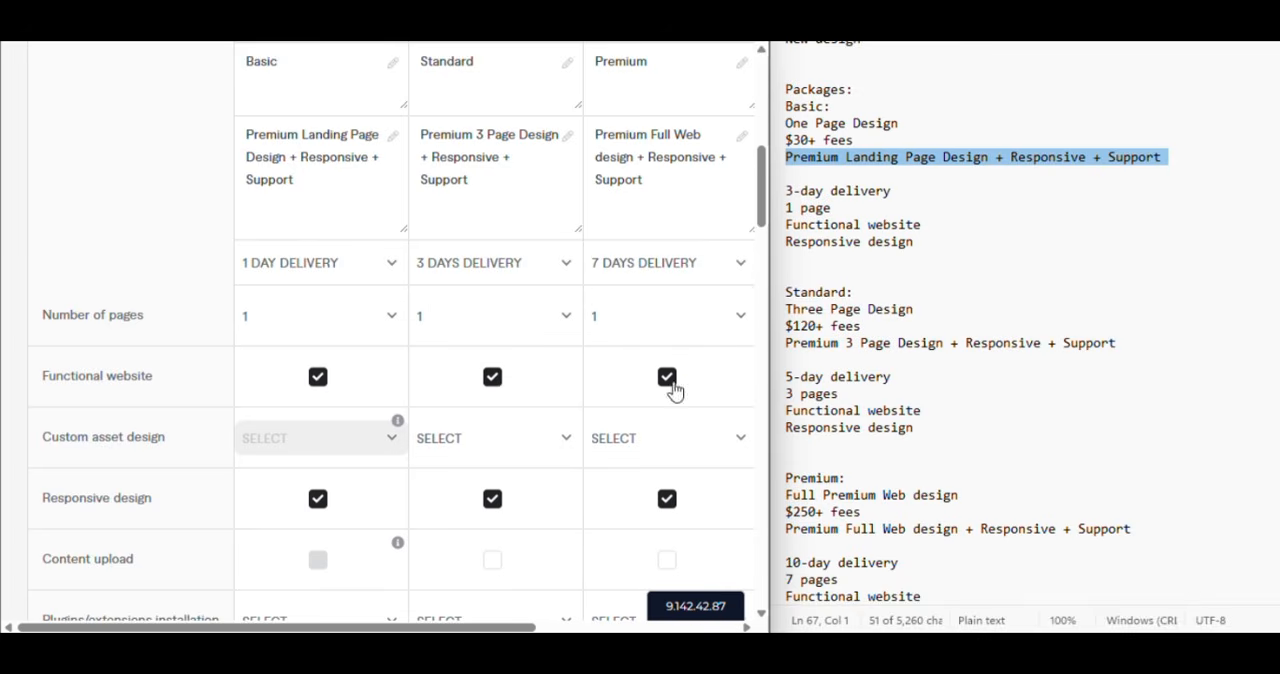
scroll(560, 420, "down", 3)
left_click(492, 148)
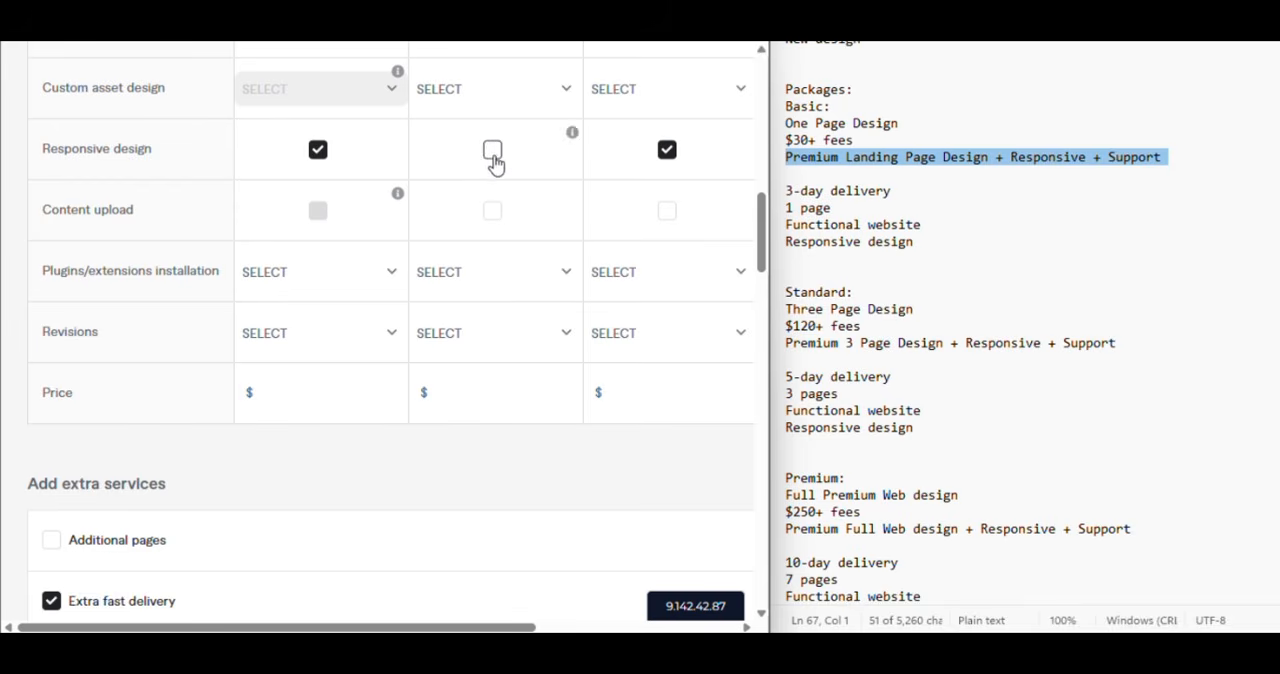
left_click(492, 148)
scroll(420, 305, "up", 1)
scroll(408, 310, "down", 1)
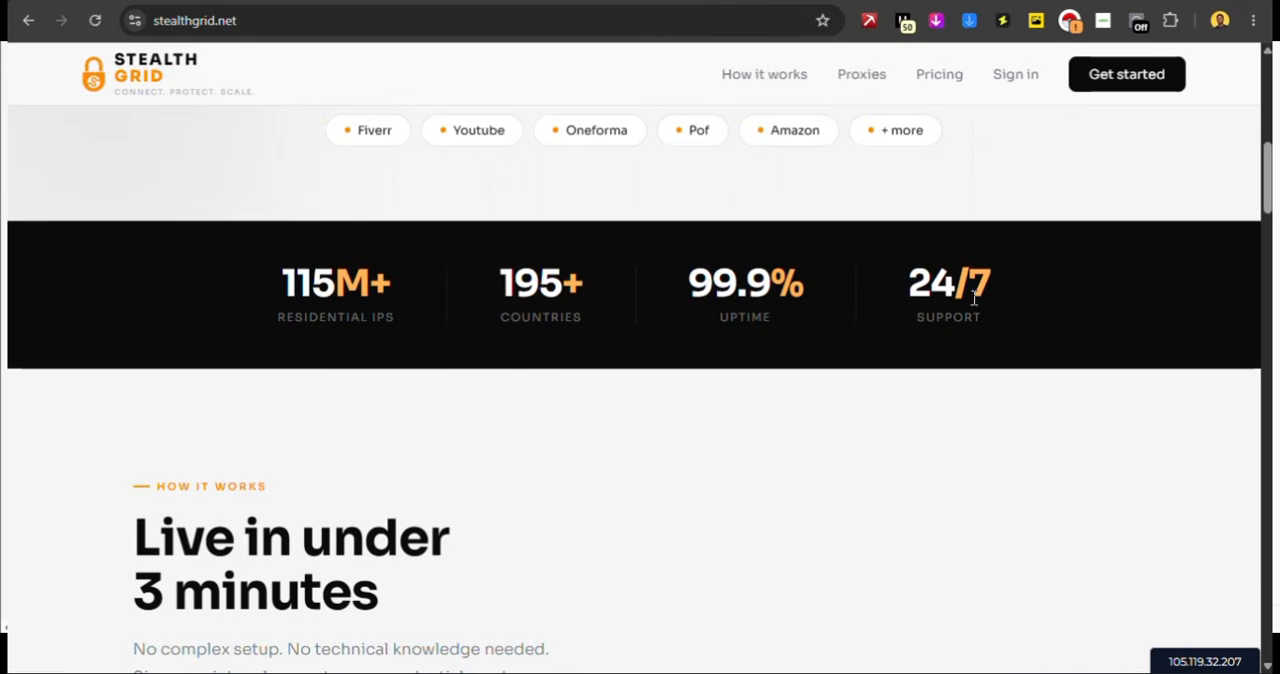
- Switch to the Stealthgrid website and read its setup steps and its proxy types for different platforms
scroll(385, 314, "down", 3)
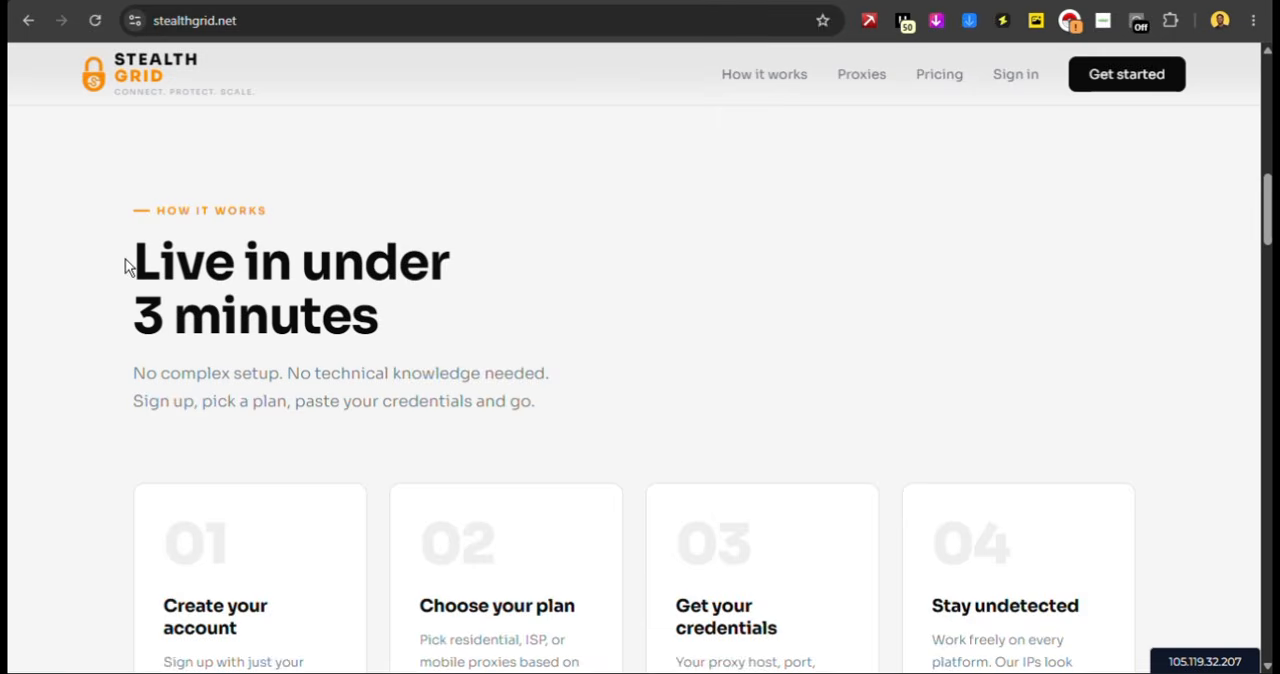
left_click_drag(127, 267, 379, 313)
scroll(530, 355, "down", 4)
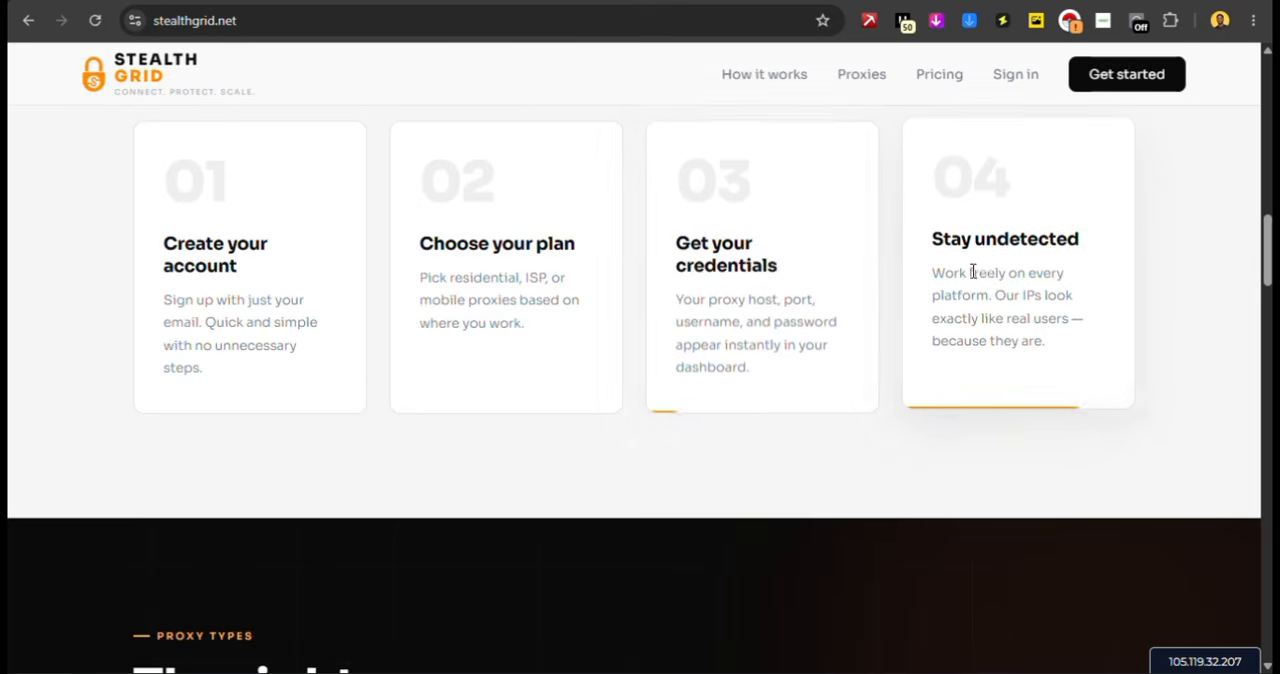
scroll(971, 273, "down", 3)
scroll(975, 279, "down", 2)
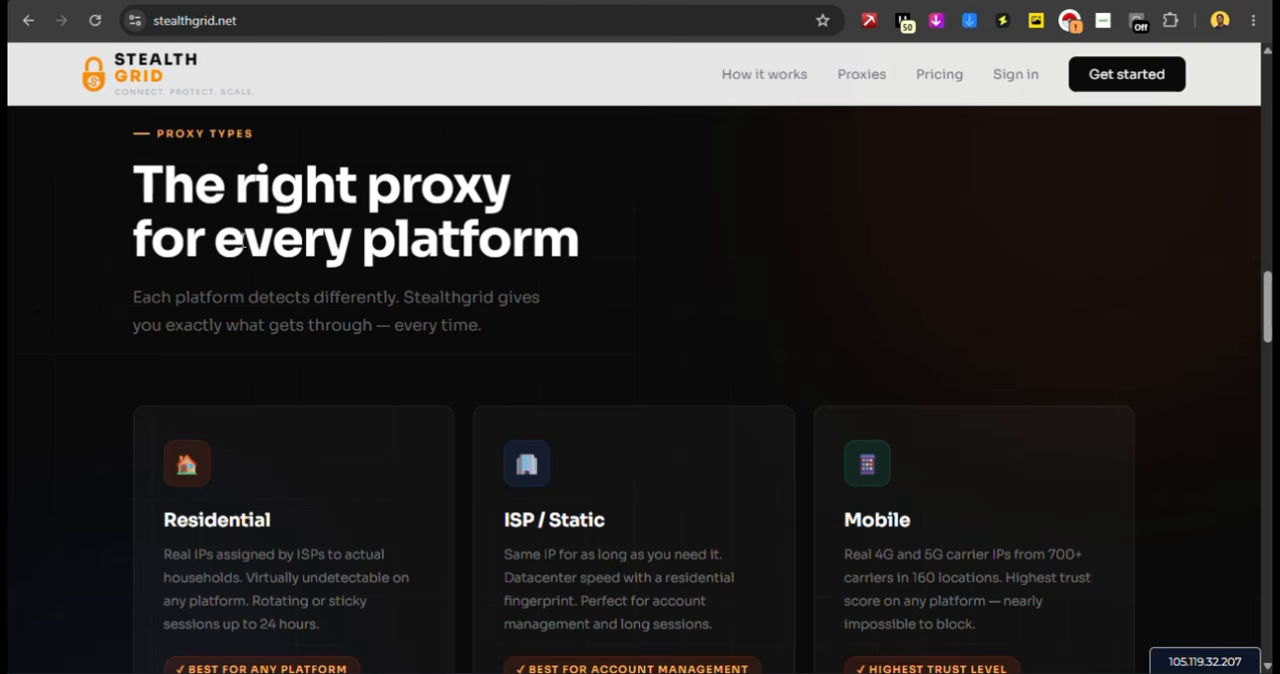
left_click_drag(211, 237, 581, 237)
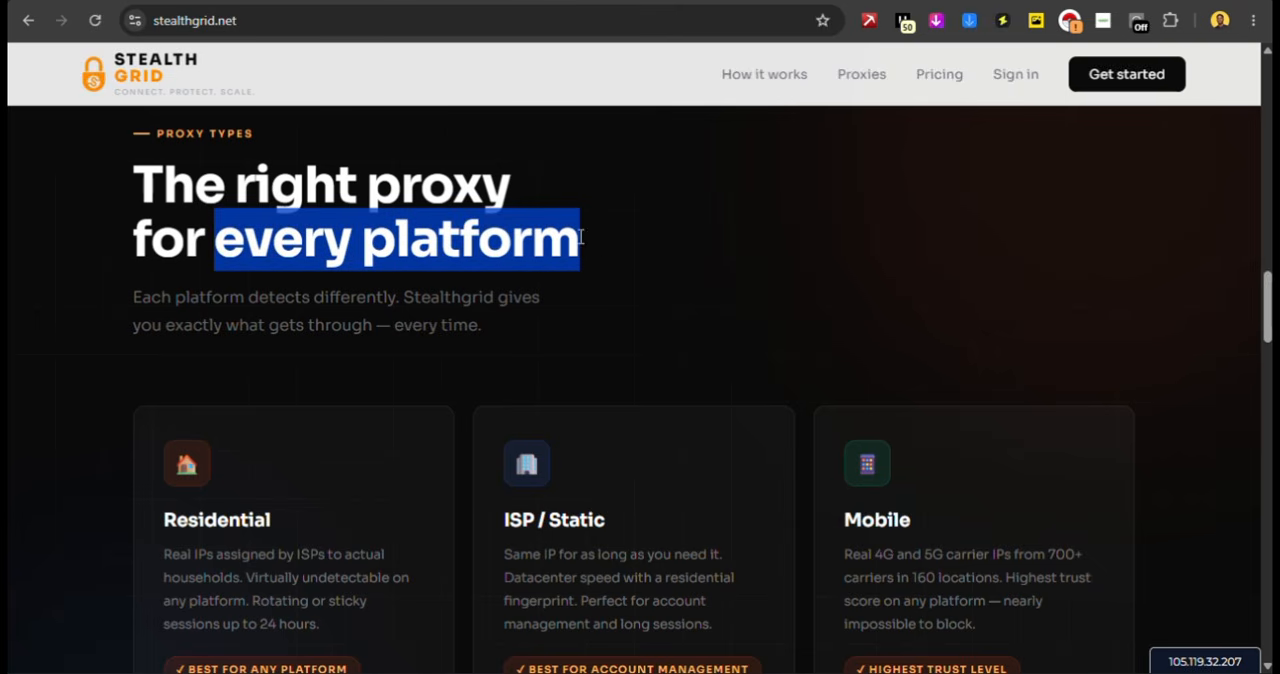
scroll(534, 321, "down", 8)
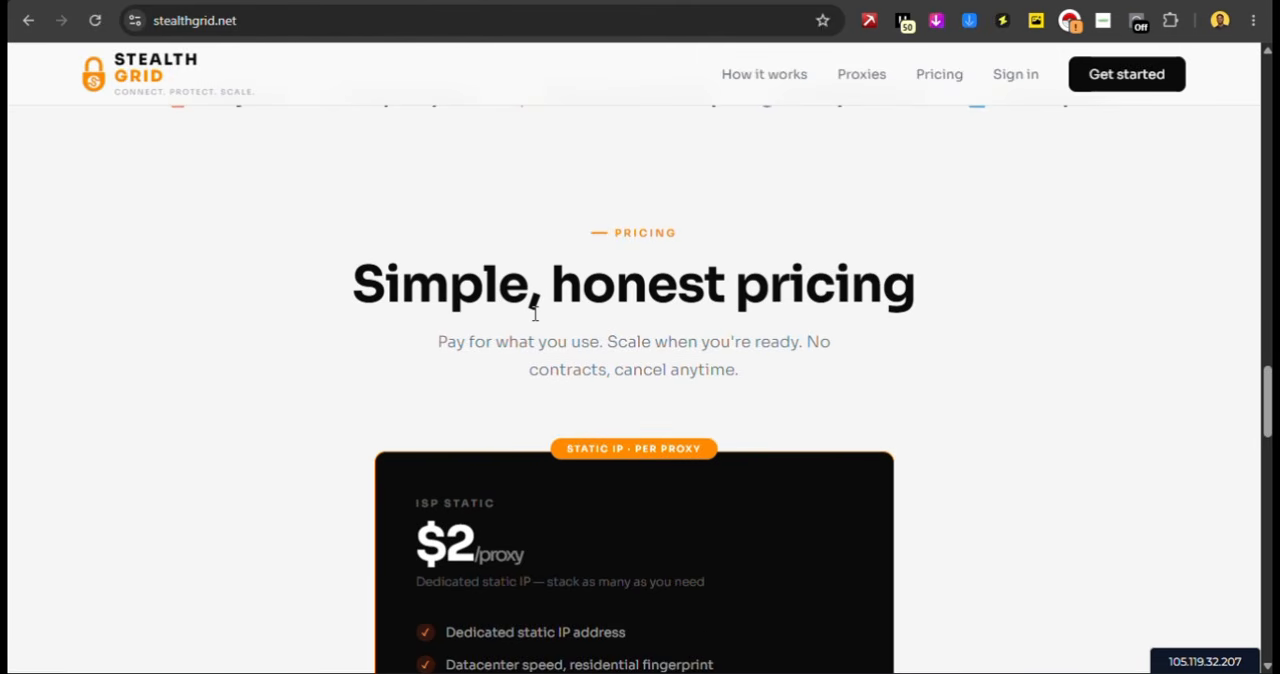
- Examine Stealthgrid's static proxy pricing, its residential bandwidth plans and the sign-up and contact options
scroll(534, 313, "down", 3)
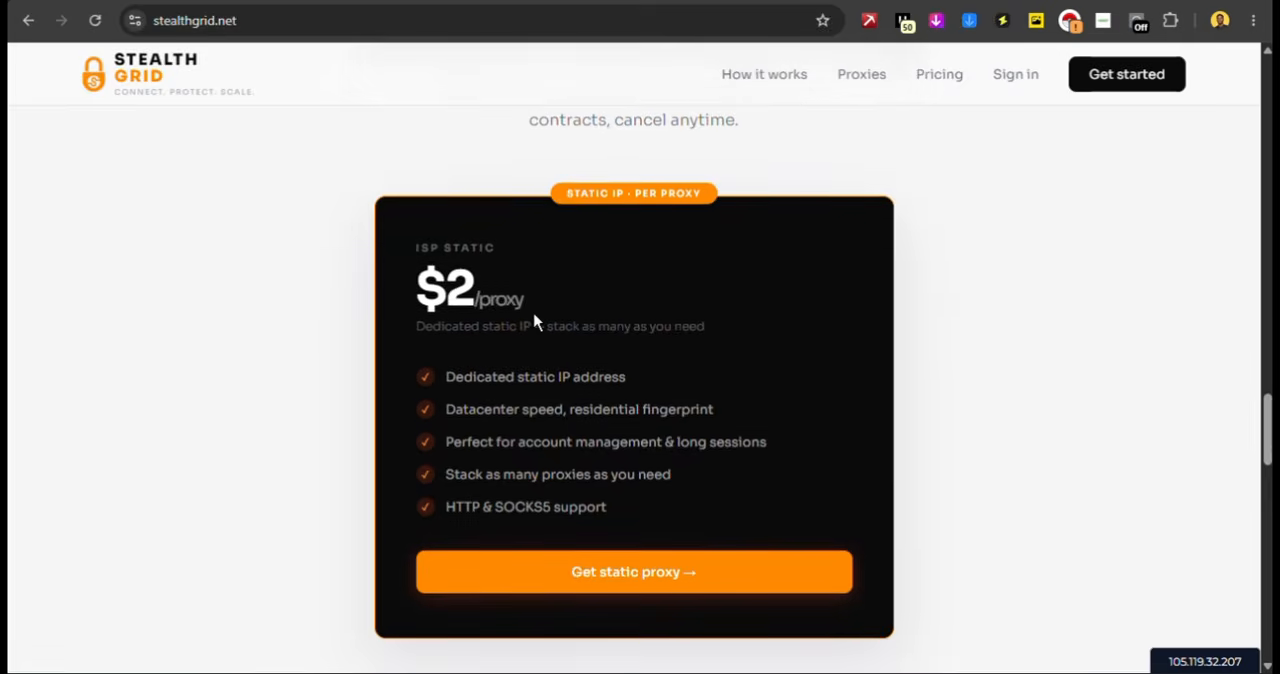
scroll(535, 314, "down", 1)
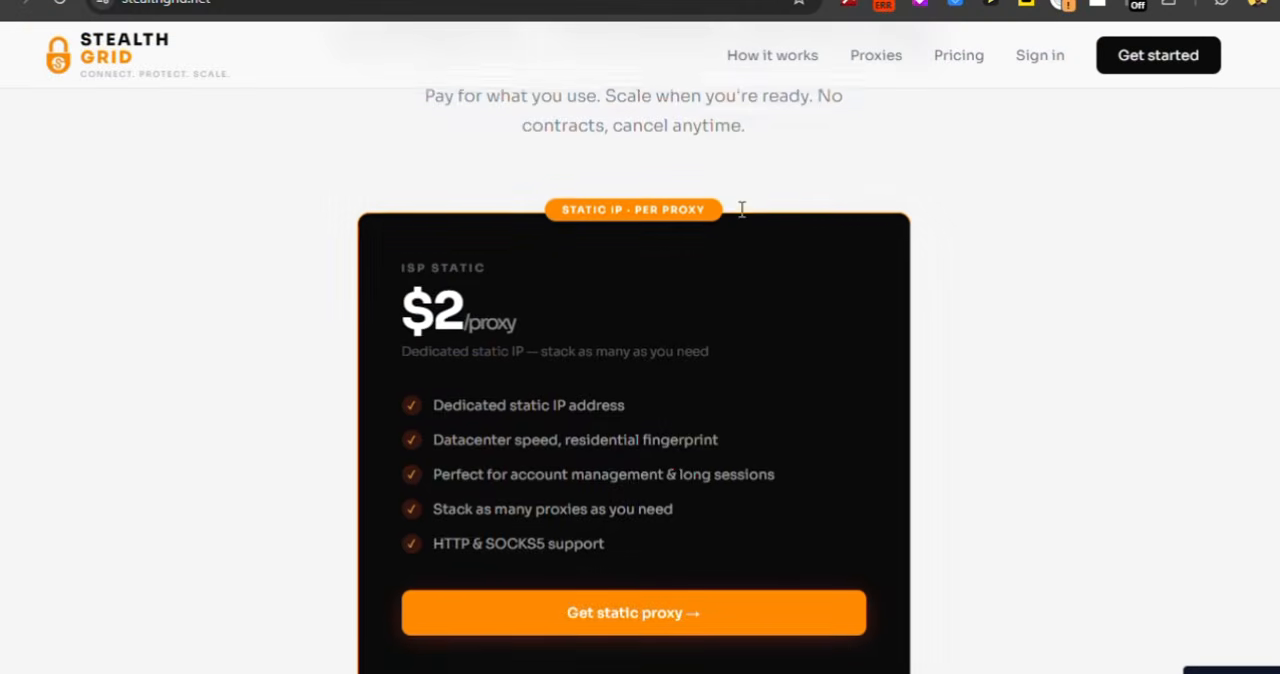
scroll(740, 210, "down", 1)
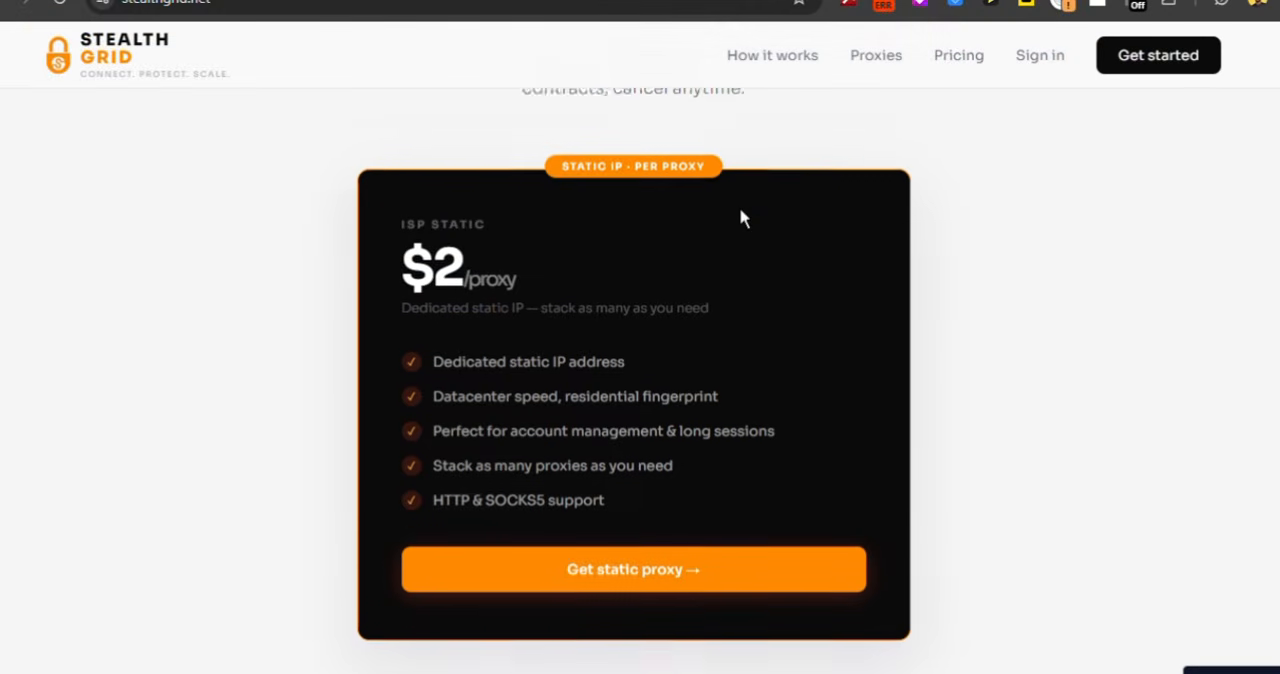
scroll(741, 217, "down", 4)
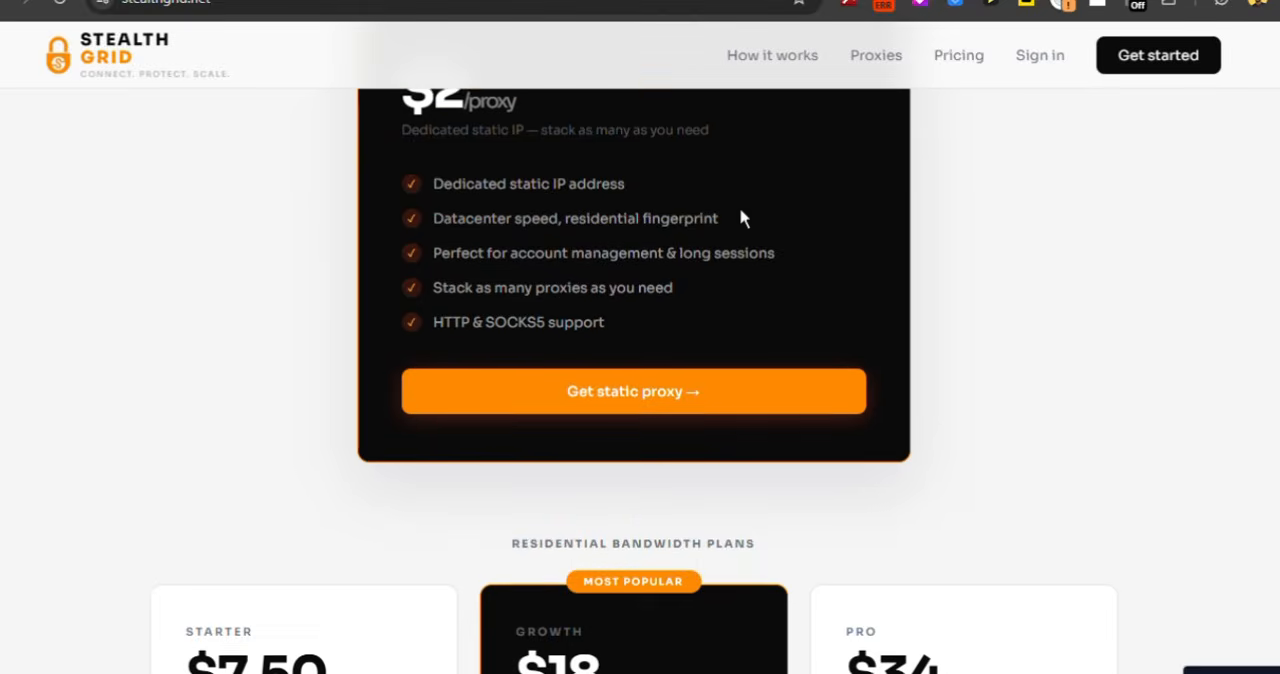
scroll(741, 217, "down", 3)
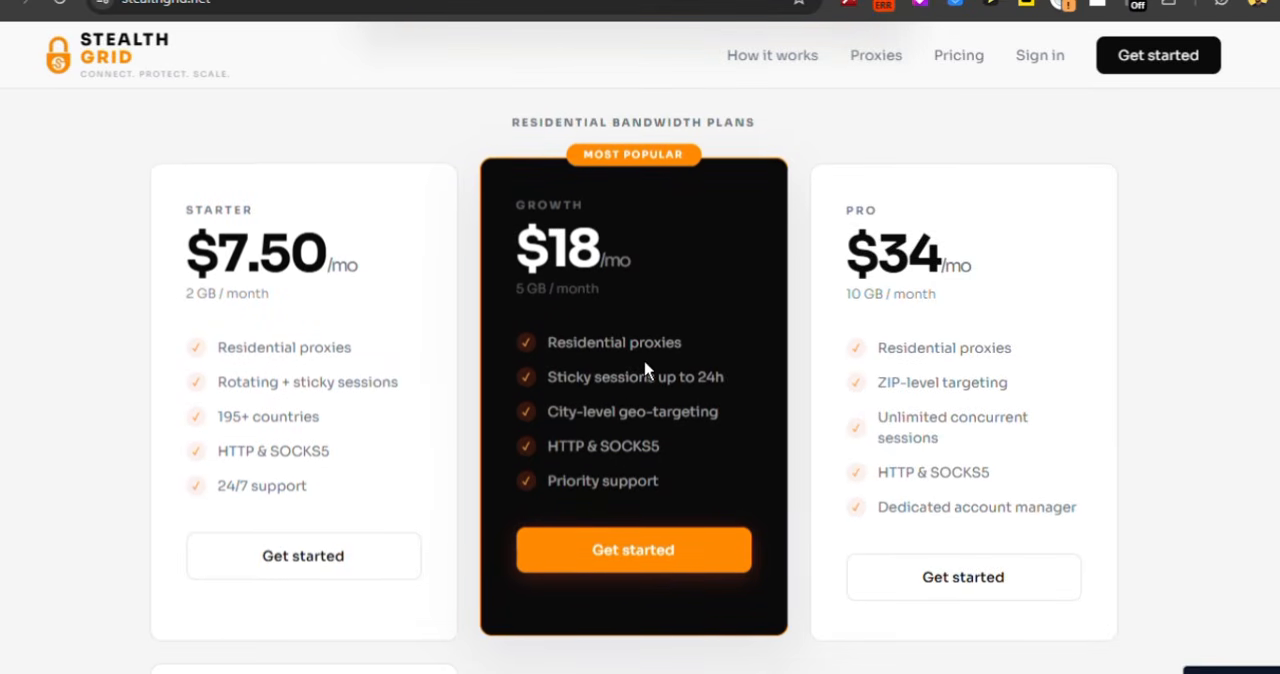
scroll(958, 375, "down", 5)
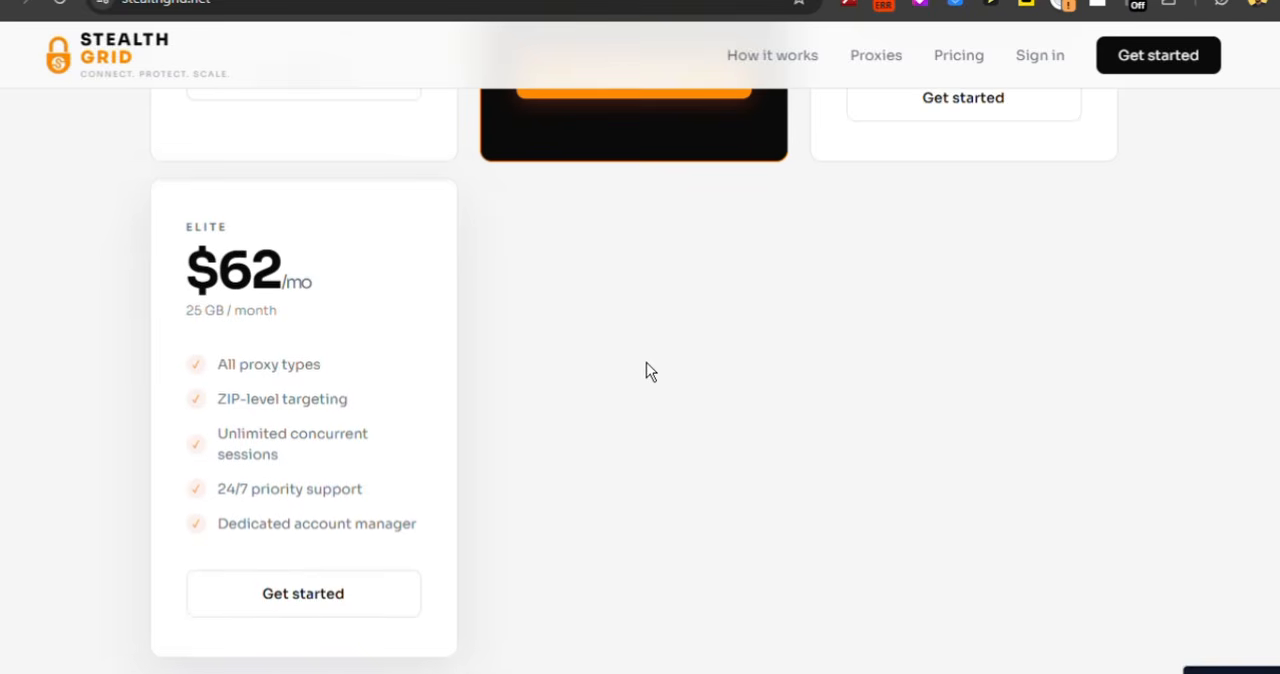
scroll(646, 366, "down", 3)
scroll(646, 368, "down", 3)
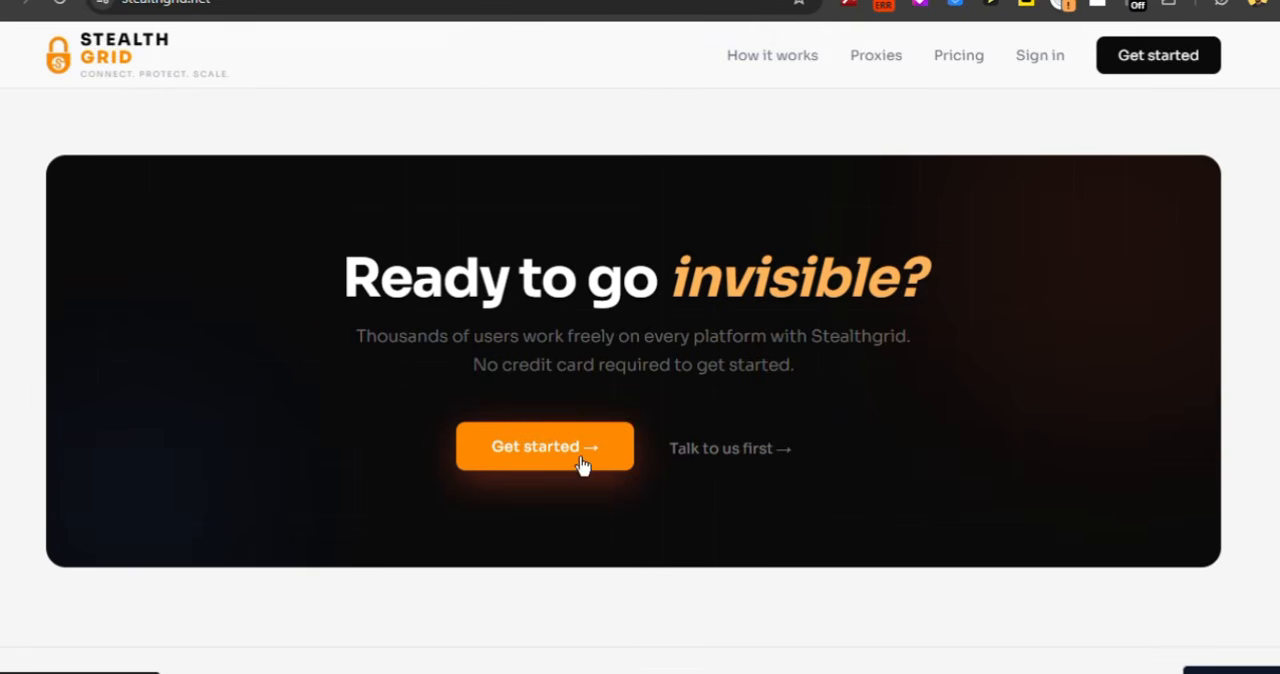
scroll(691, 451, "down", 1)
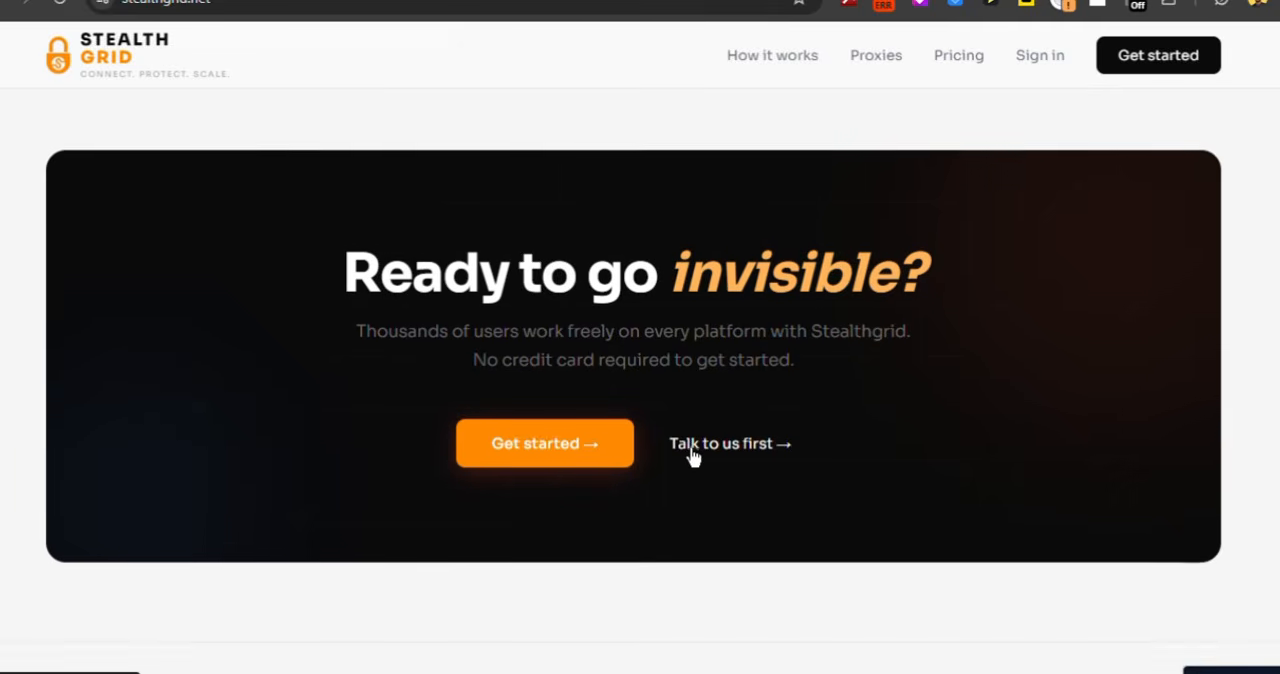